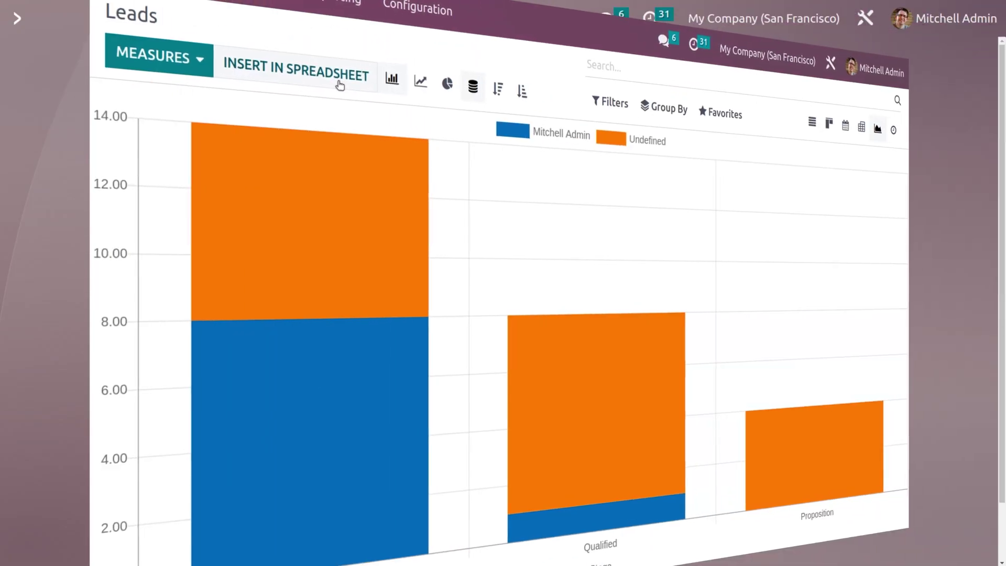
pyautogui.click(281, 65)
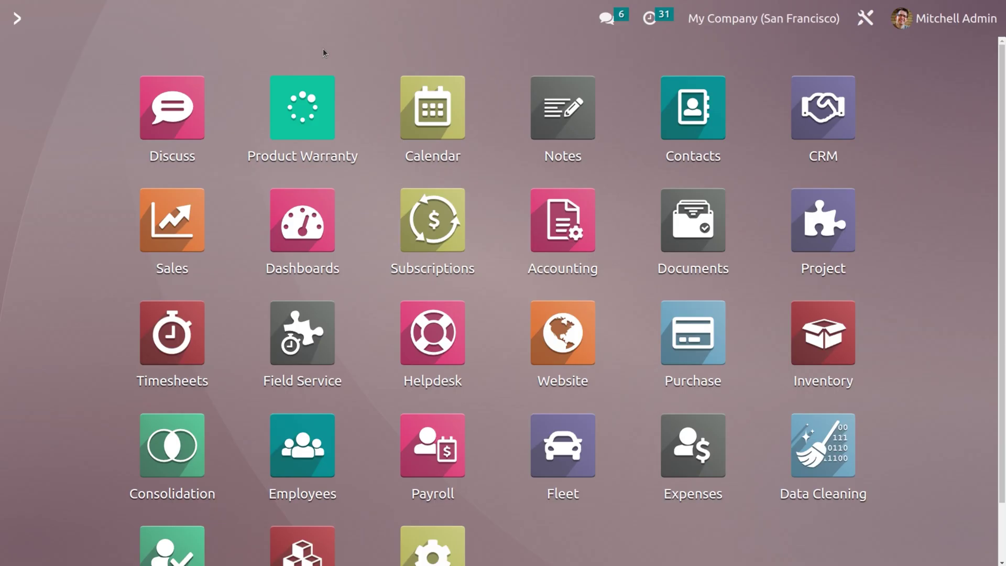
# Open the Leads list in the CRM app
pyautogui.write('cr')
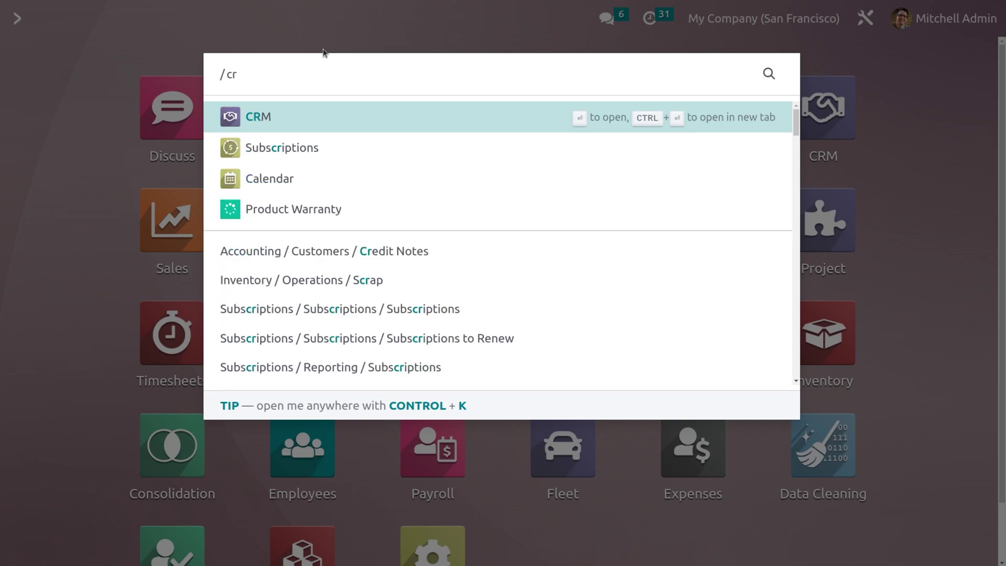
pyautogui.press('Return')
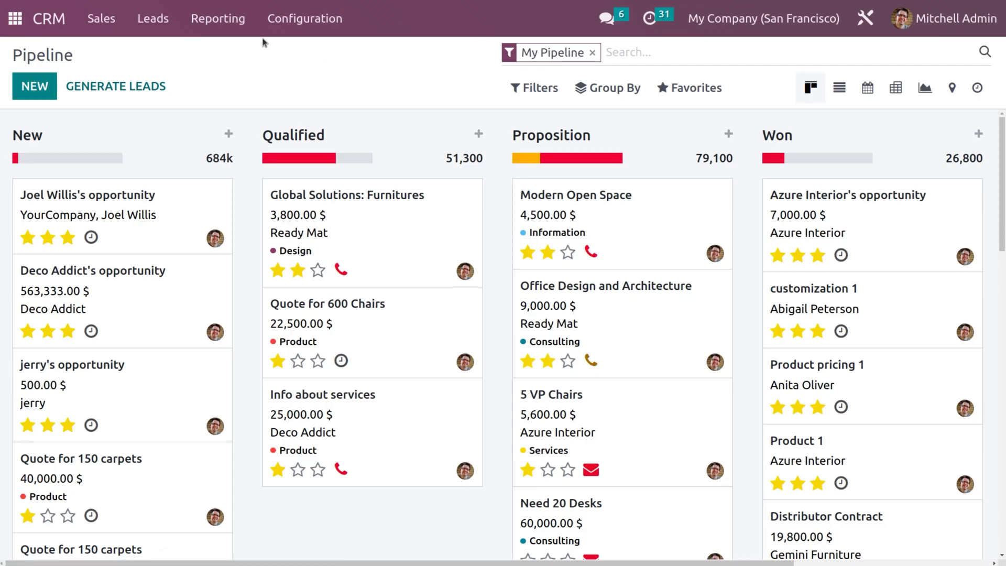
pyautogui.click(167, 29)
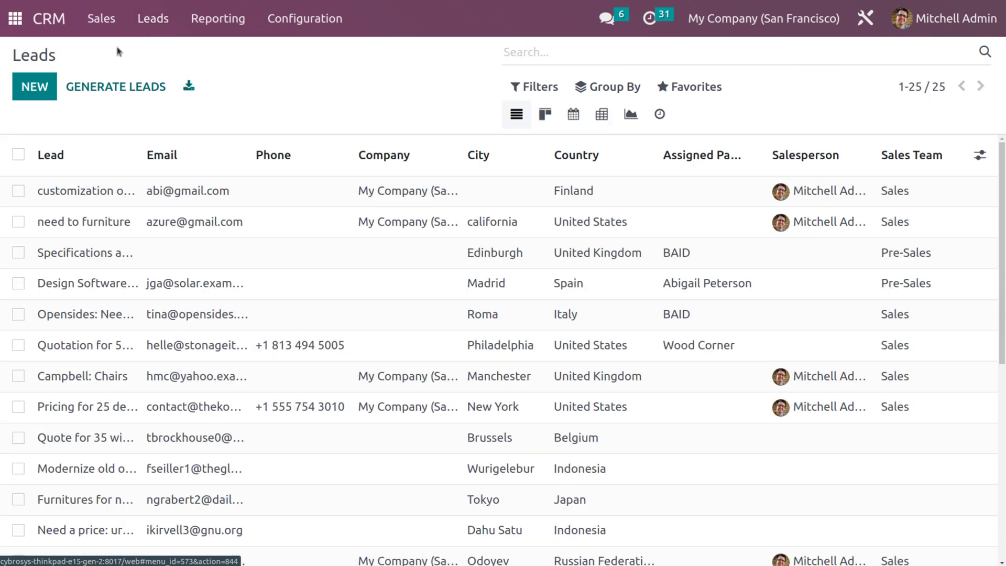
# Create a new lead titled "Bottle pricing" with a probability of 88.33%
pyautogui.click(32, 89)
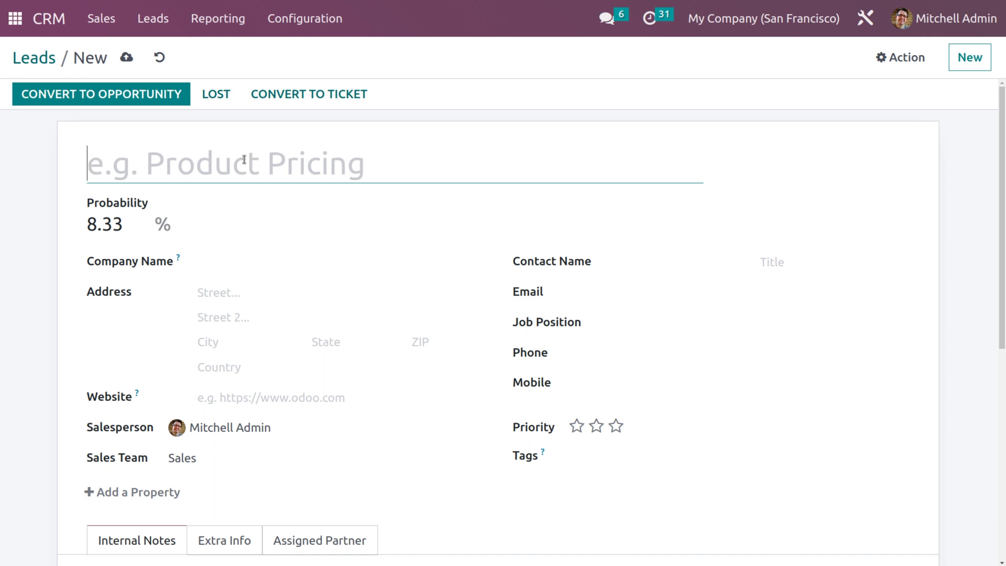
pyautogui.write('Bottle pricing')
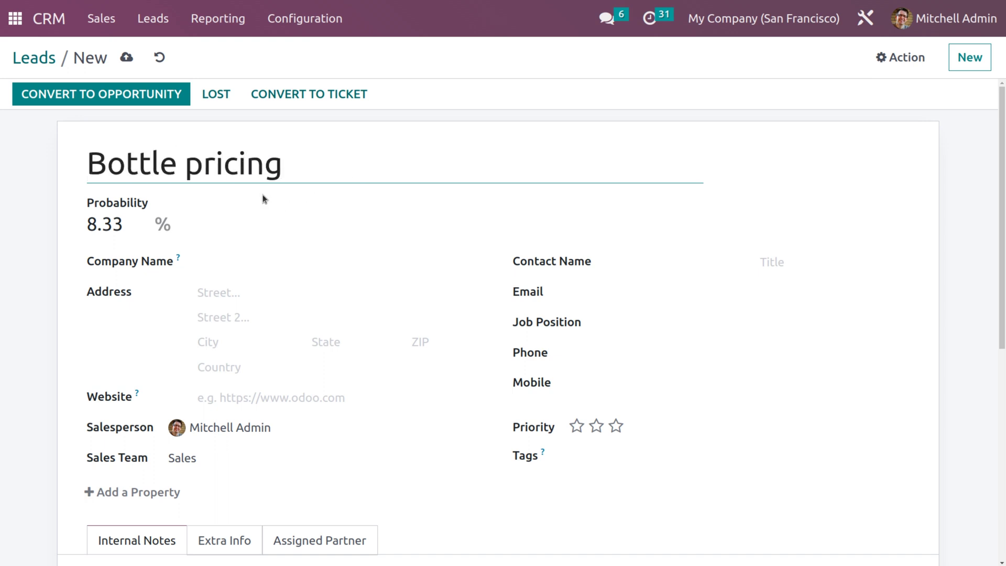
pyautogui.click(98, 224)
pyautogui.write('8')
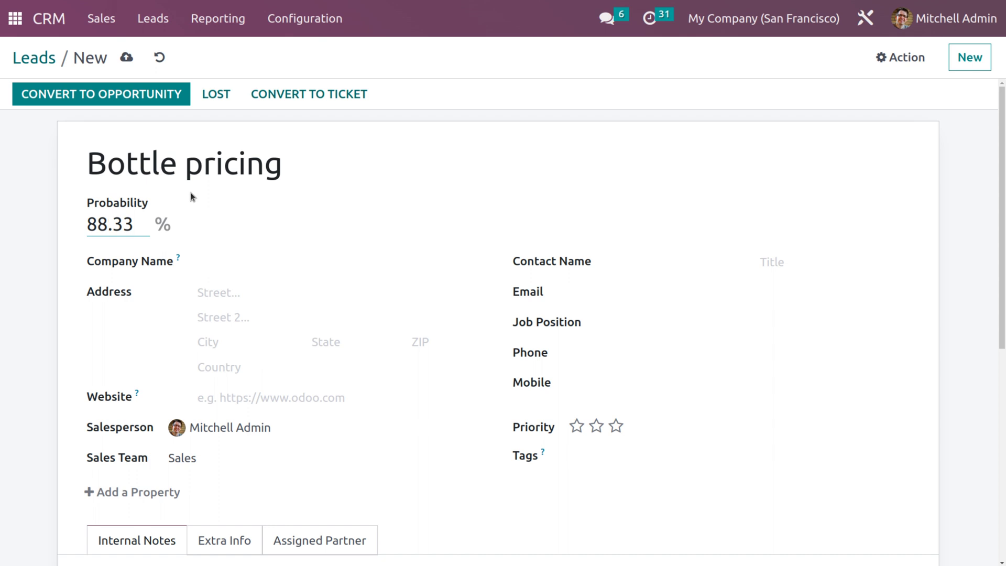
# Enter "Abc demo company" as the lead's company name and set its address to California, United States
pyautogui.click(220, 264)
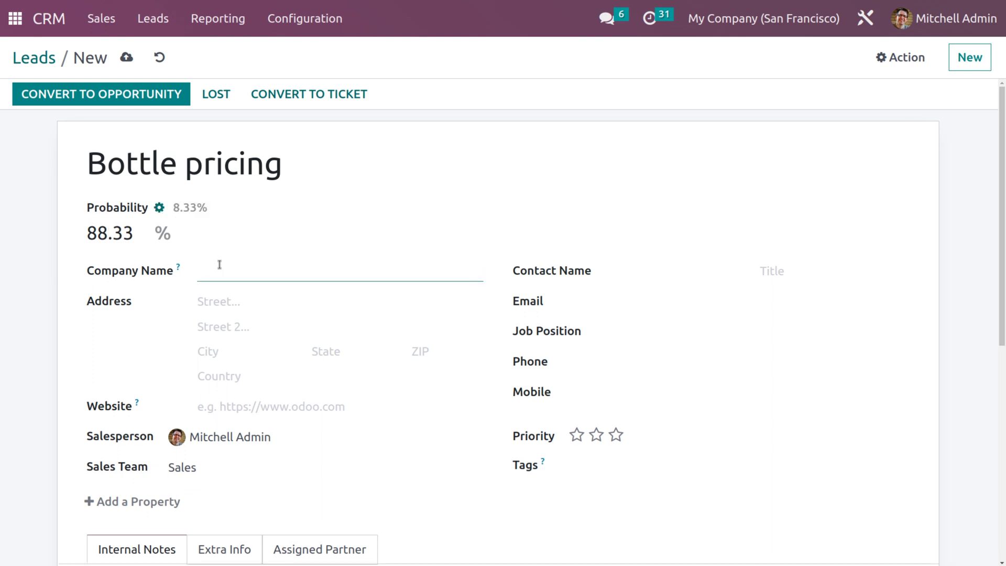
pyautogui.write('Abc demo company')
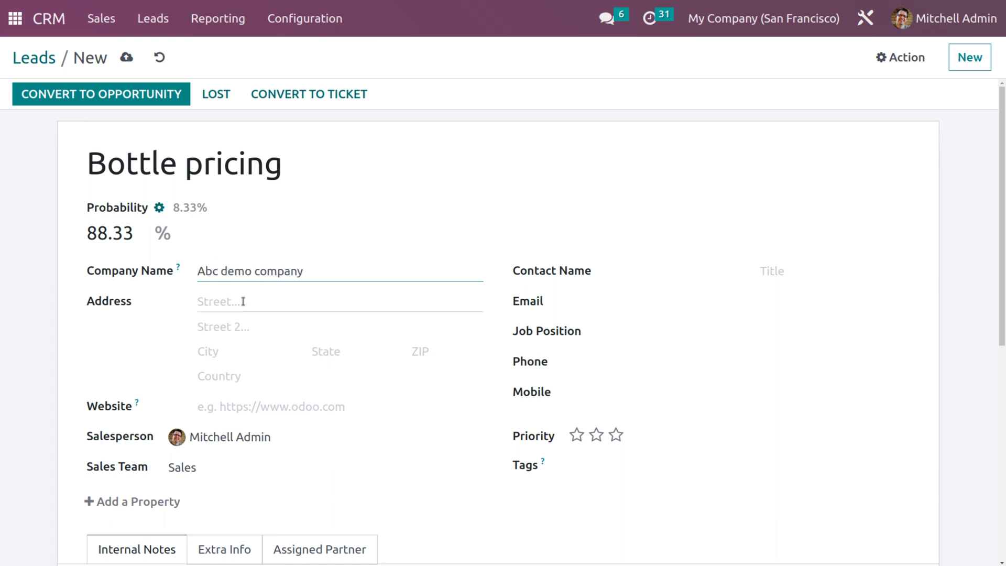
pyautogui.click(234, 302)
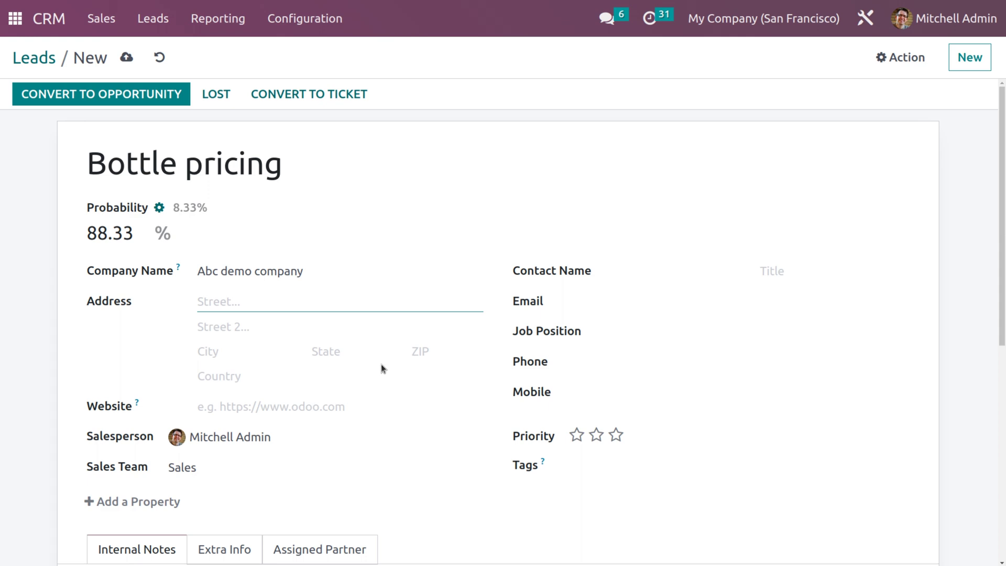
pyautogui.click(292, 376)
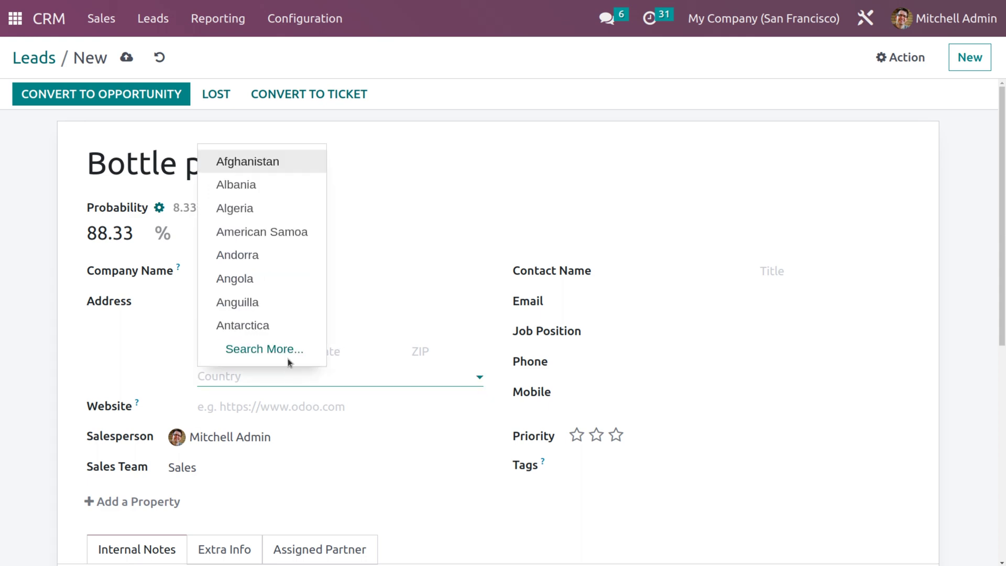
pyautogui.write('unit')
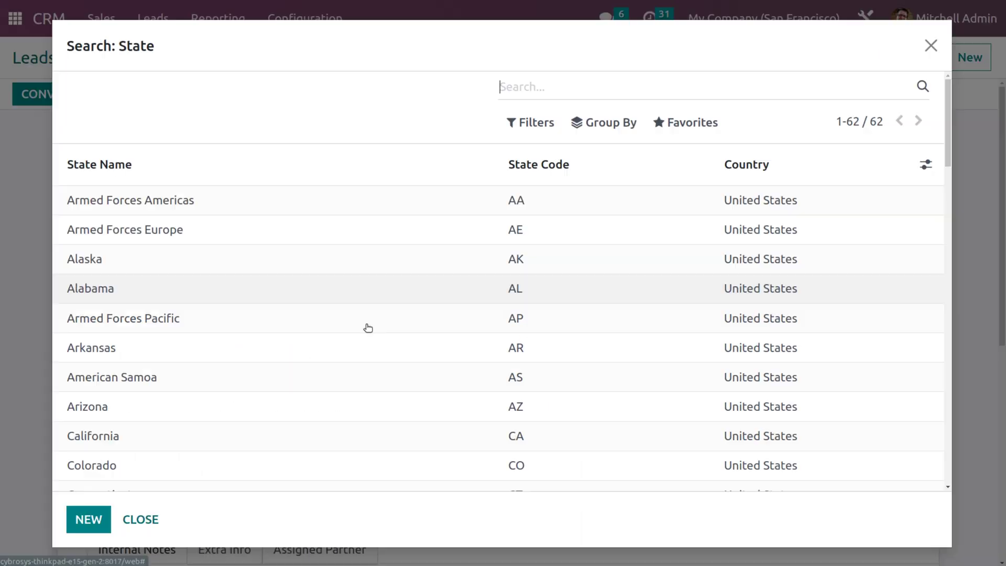
pyautogui.scroll(-10, 361, 346)
pyautogui.scroll(3, 360, 379)
pyautogui.scroll(4, 359, 379)
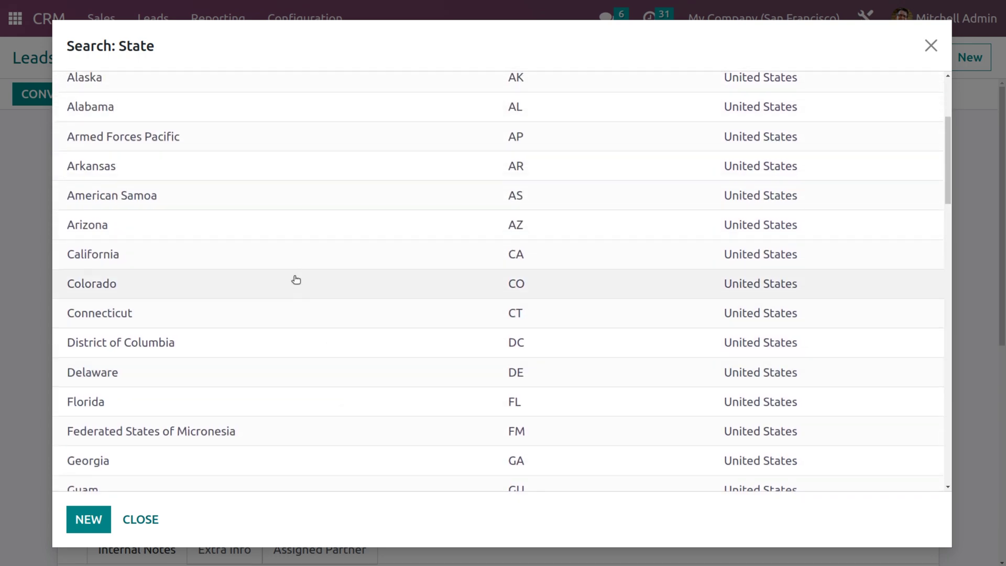
pyautogui.click(274, 262)
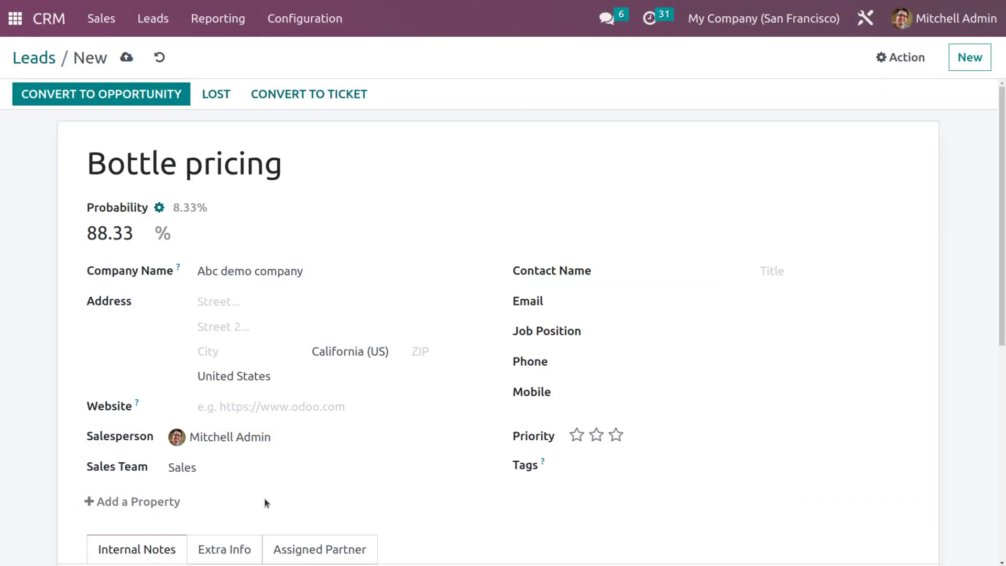
pyautogui.scroll(-2, 198, 454)
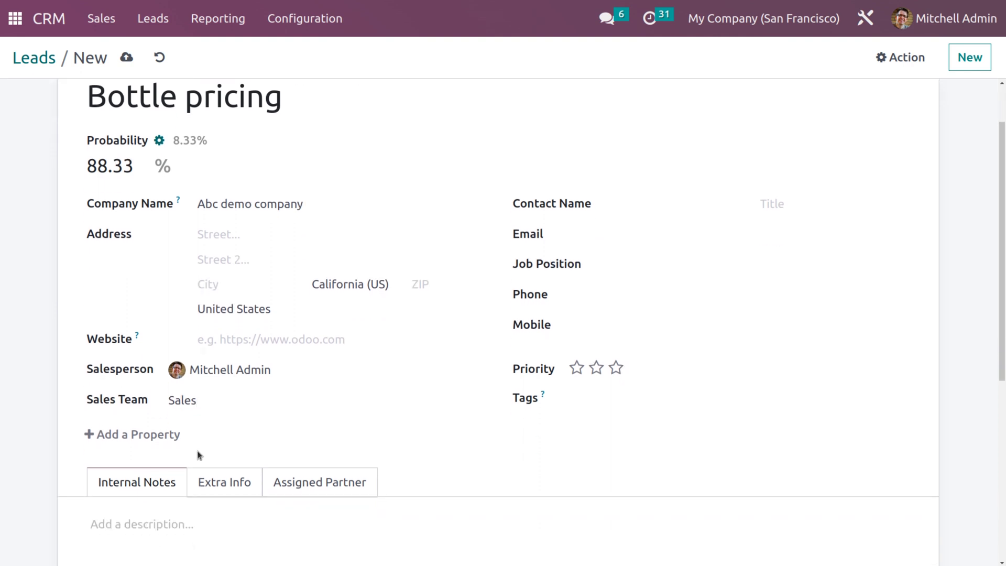
pyautogui.click(223, 338)
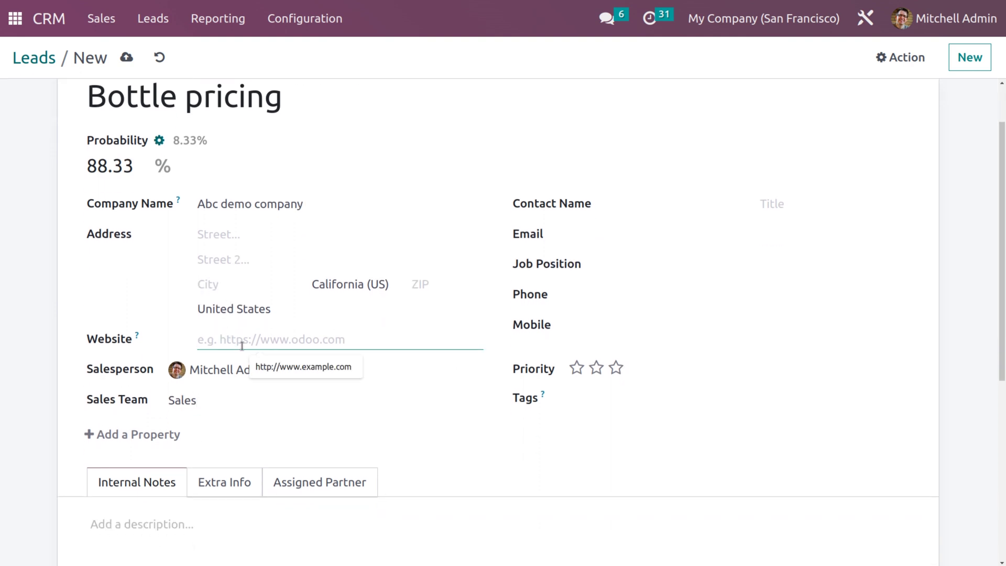
pyautogui.click(287, 369)
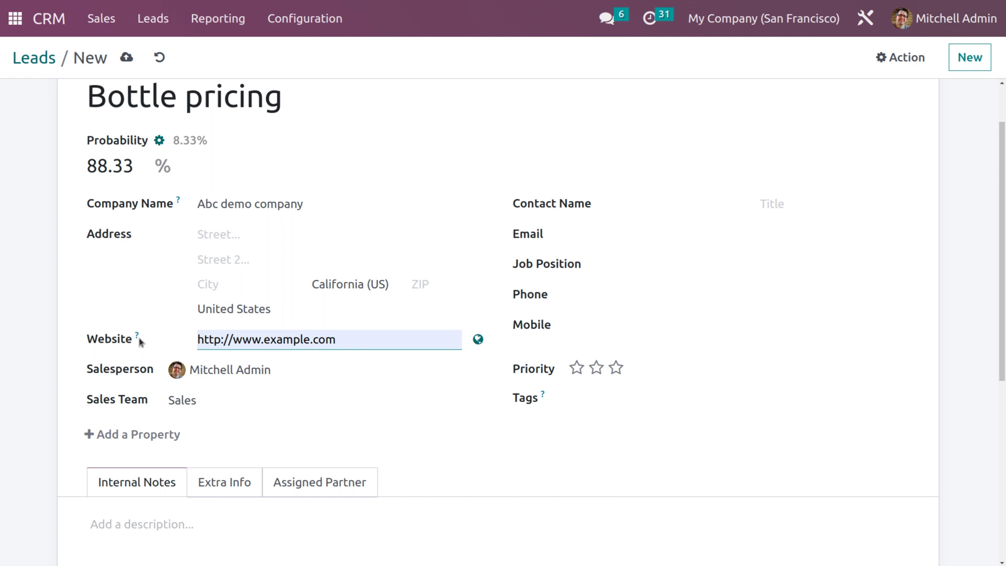
pyautogui.moveTo(139, 335)
pyautogui.scroll(2, 272, 391)
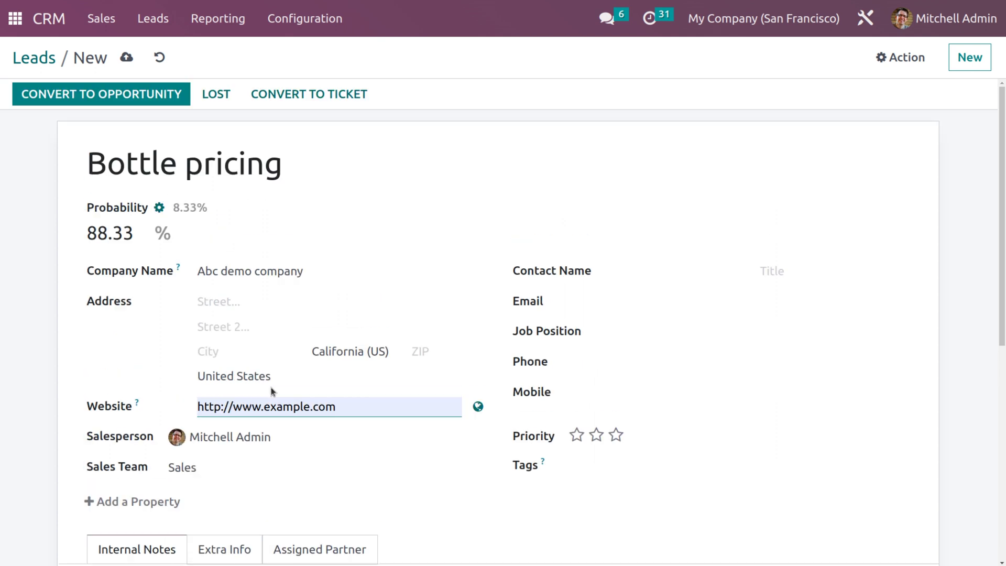
# Fill in the lead's email address, set its priority to three stars and save the record
pyautogui.click(668, 266)
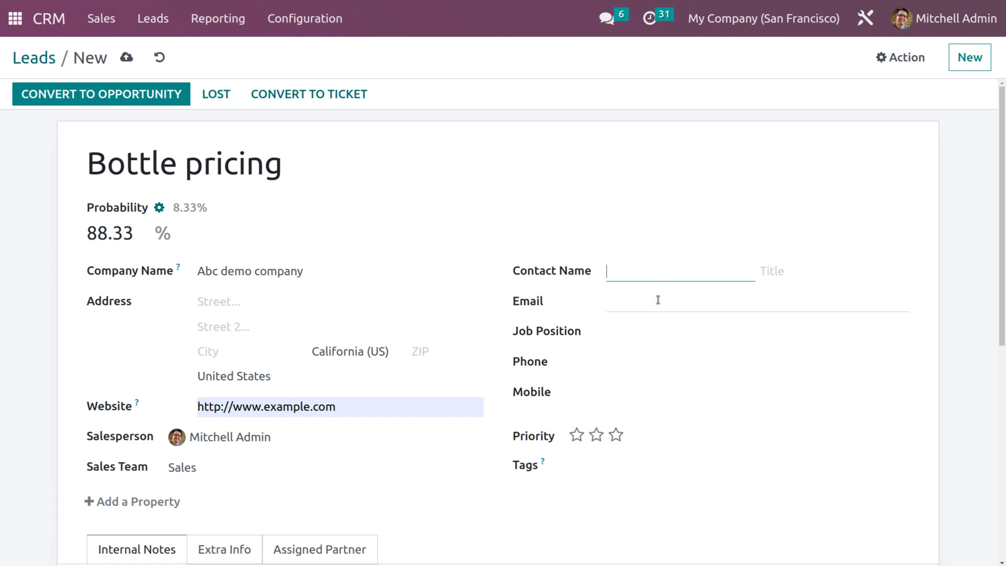
pyautogui.click(659, 300)
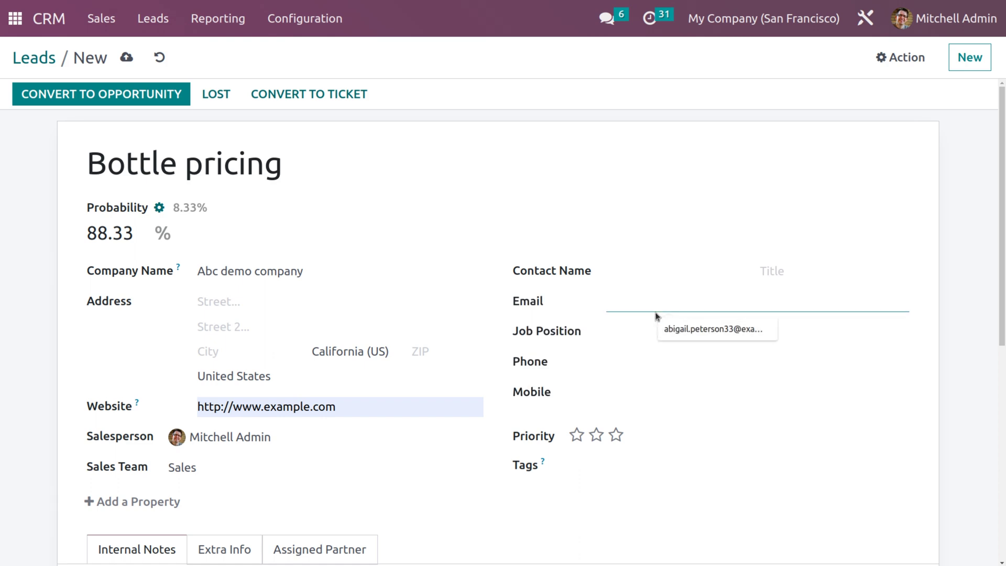
pyautogui.write('abc@gmail.com')
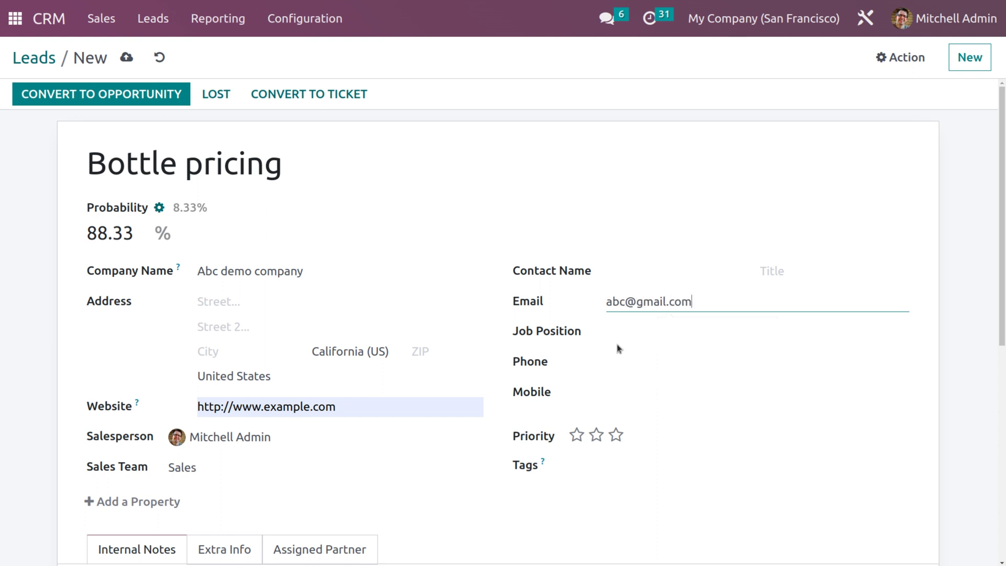
pyautogui.click(617, 436)
pyautogui.scroll(-2, 651, 360)
pyautogui.scroll(2, 652, 360)
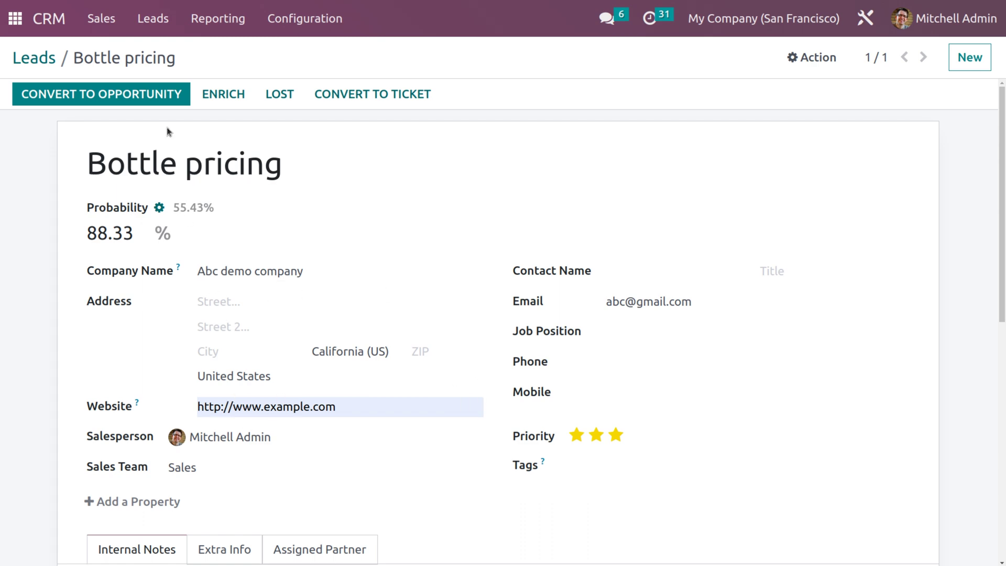
# Return to the Leads list and insert its first 26 records into a blank spreadsheet
pyautogui.click(42, 59)
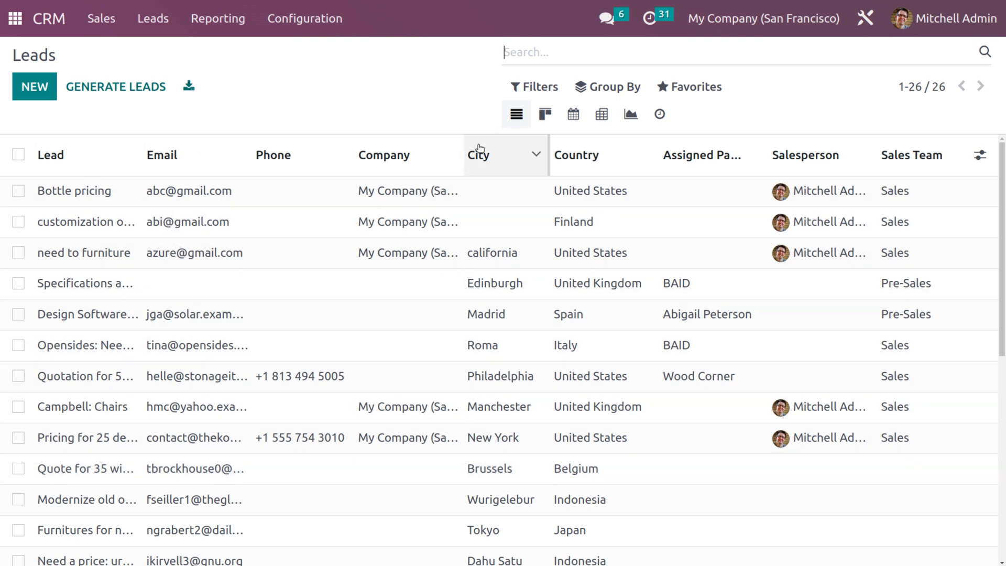
pyautogui.click(704, 83)
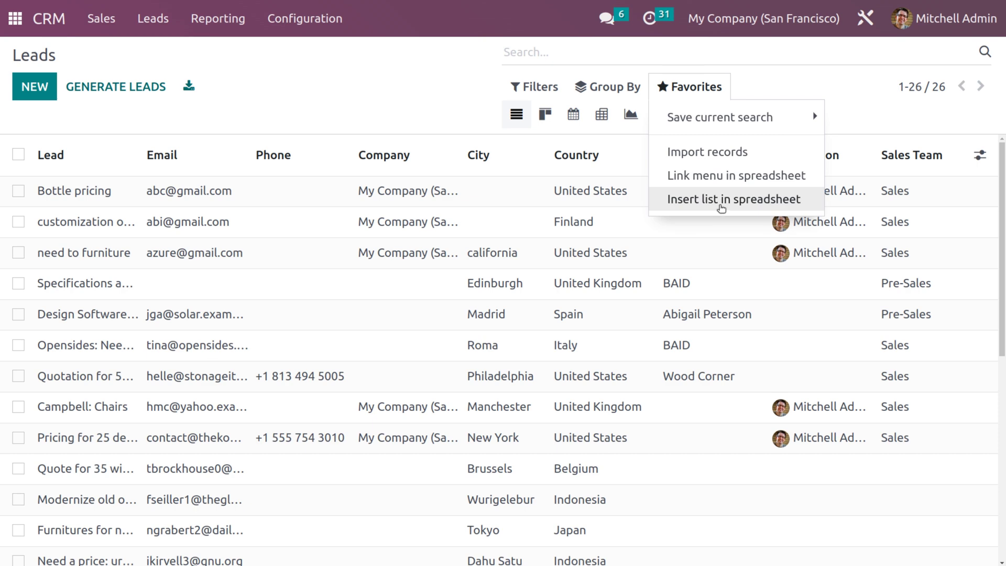
pyautogui.click(722, 208)
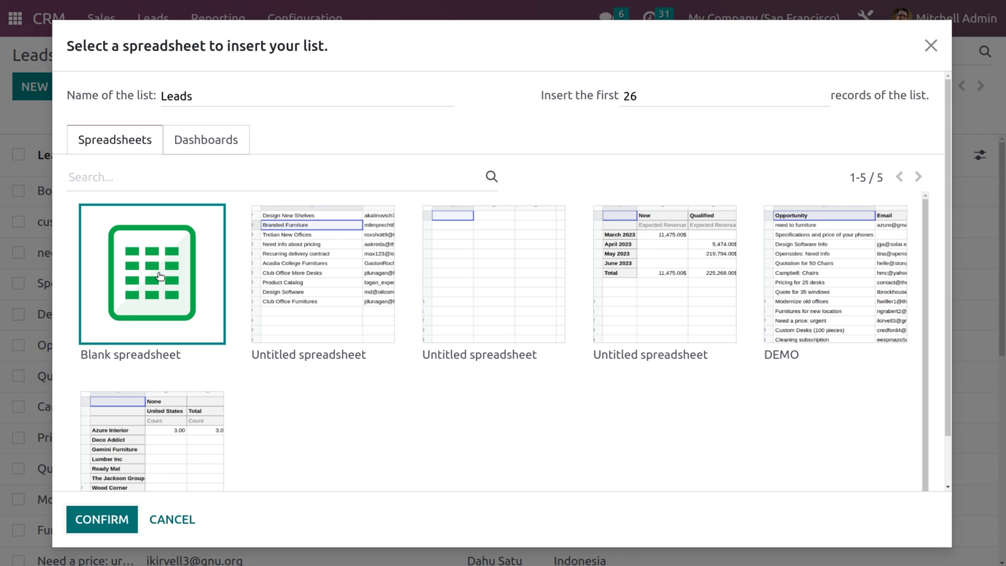
pyautogui.click(111, 521)
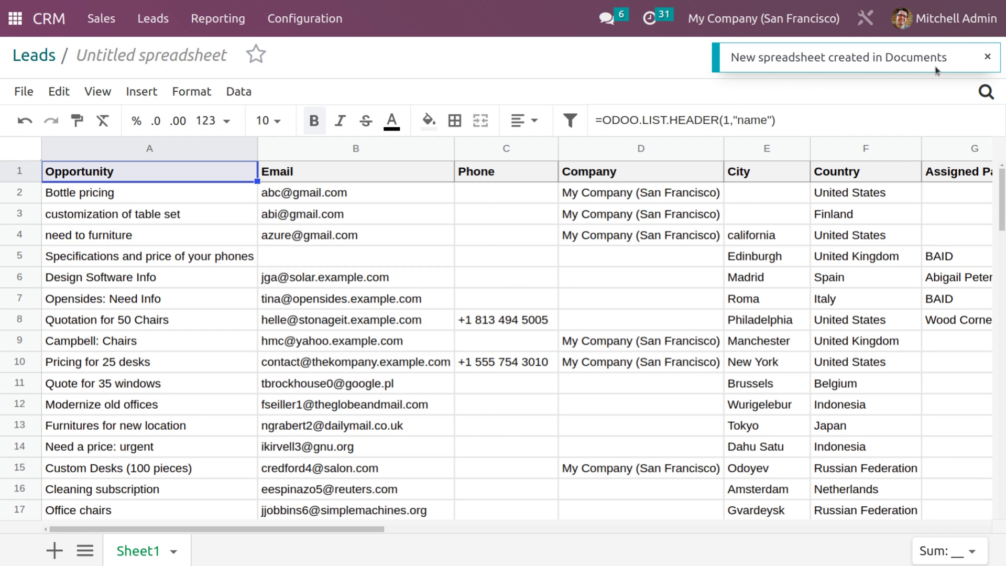
# Switch to the Documents app and open the newly created untitled spreadsheet containing the leads list
pyautogui.click(5, 18)
pyautogui.write('d')
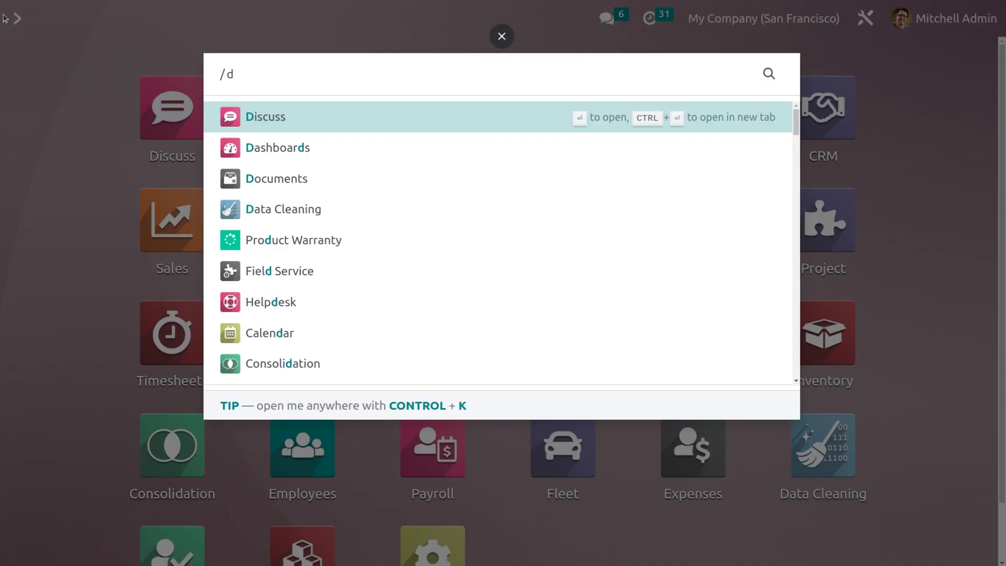
pyautogui.press('Down')
pyautogui.press('Down')
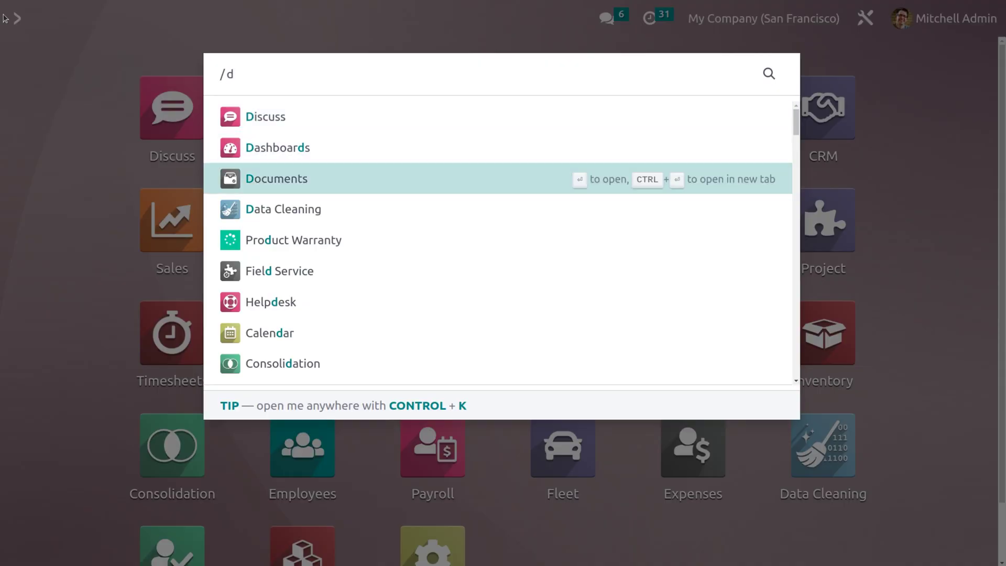
pyautogui.press('Return')
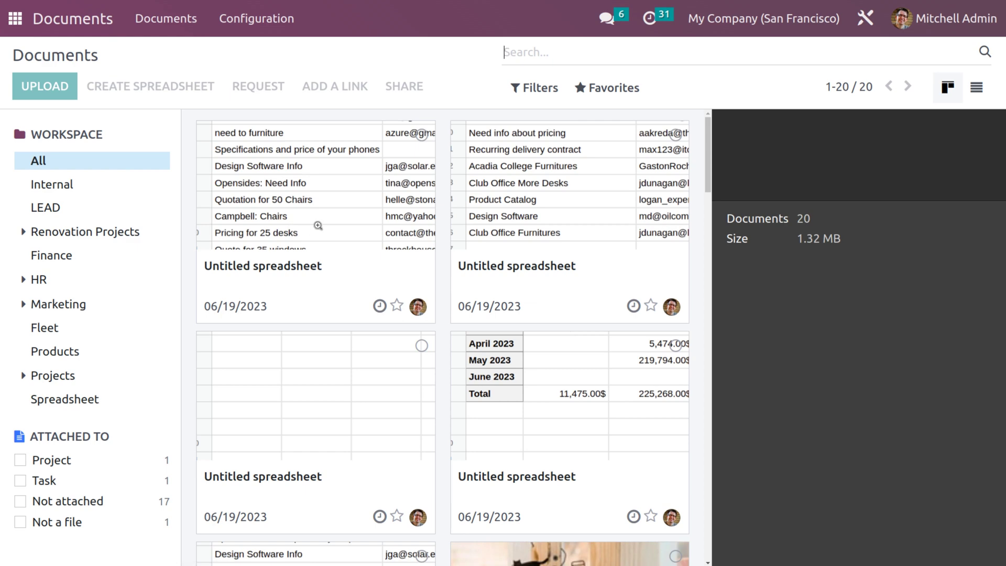
pyautogui.click(333, 188)
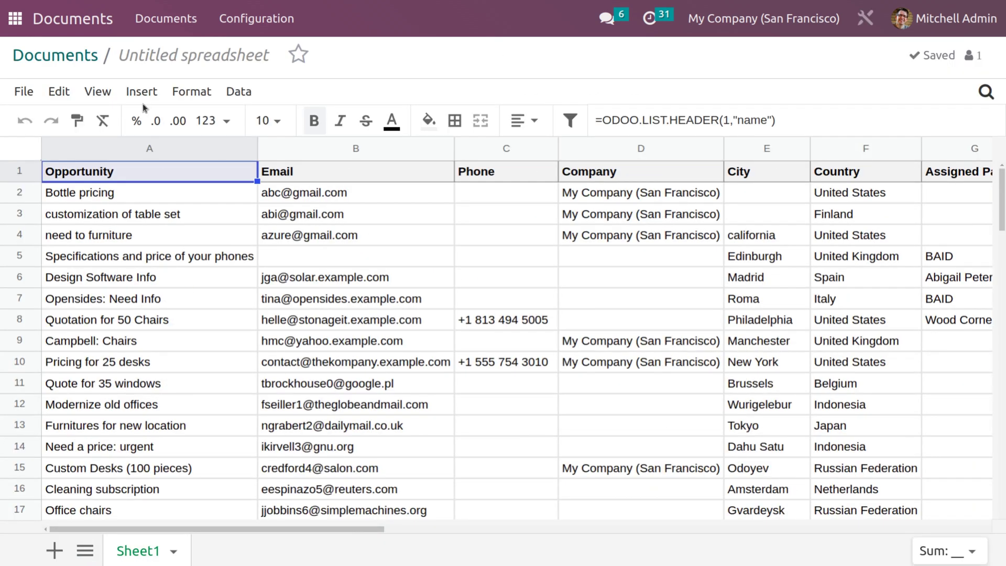
# Go back to the documents overview, look through the Internal workspace's files and show the documents of all workspaces again
pyautogui.click(70, 55)
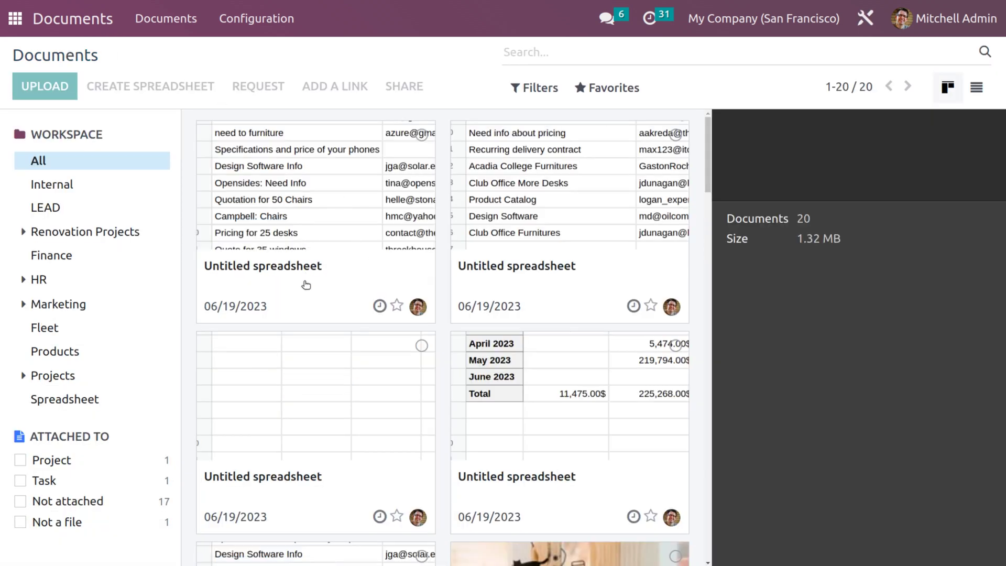
pyautogui.click(114, 186)
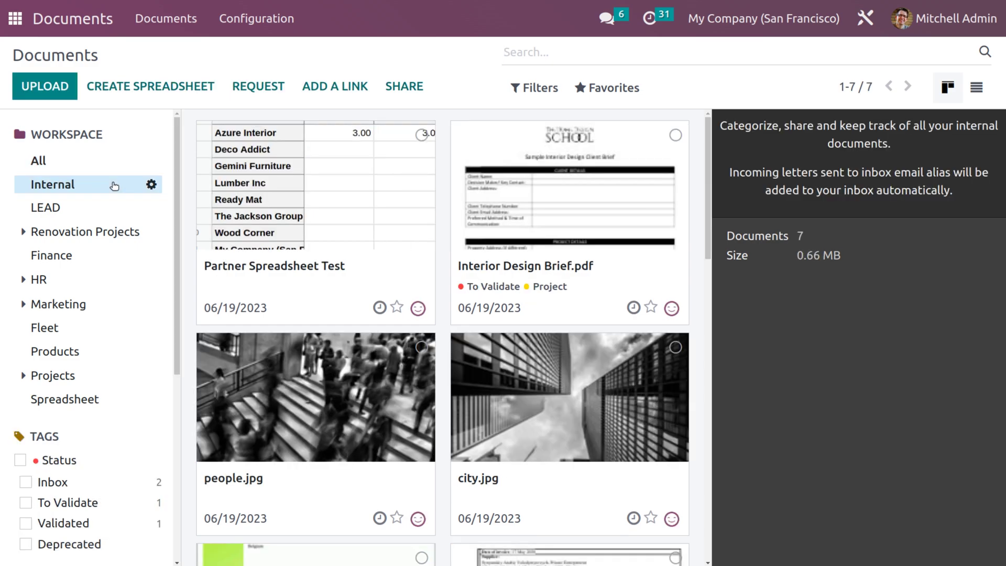
pyautogui.scroll(-5, 290, 436)
pyautogui.scroll(-4, 290, 436)
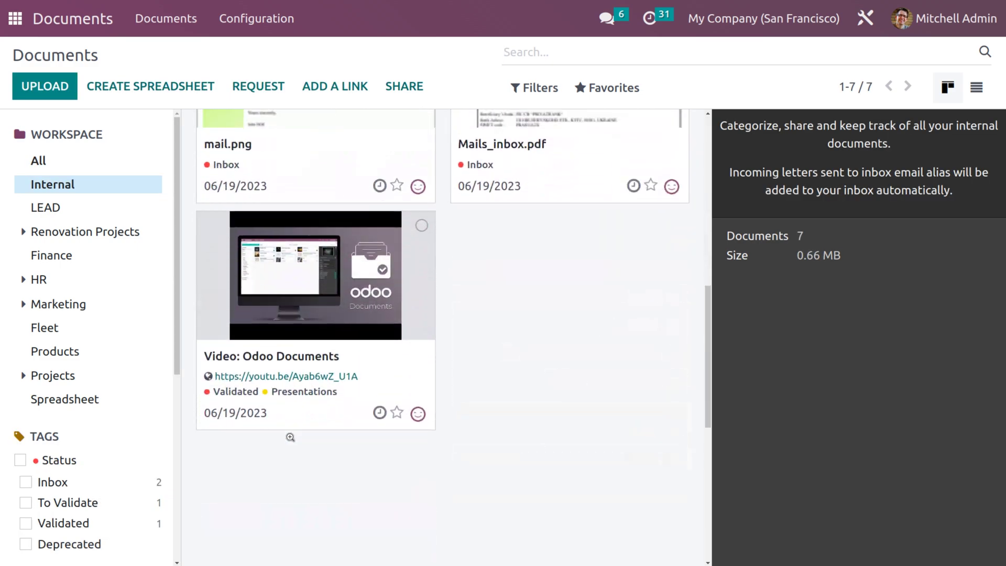
pyautogui.scroll(10, 289, 437)
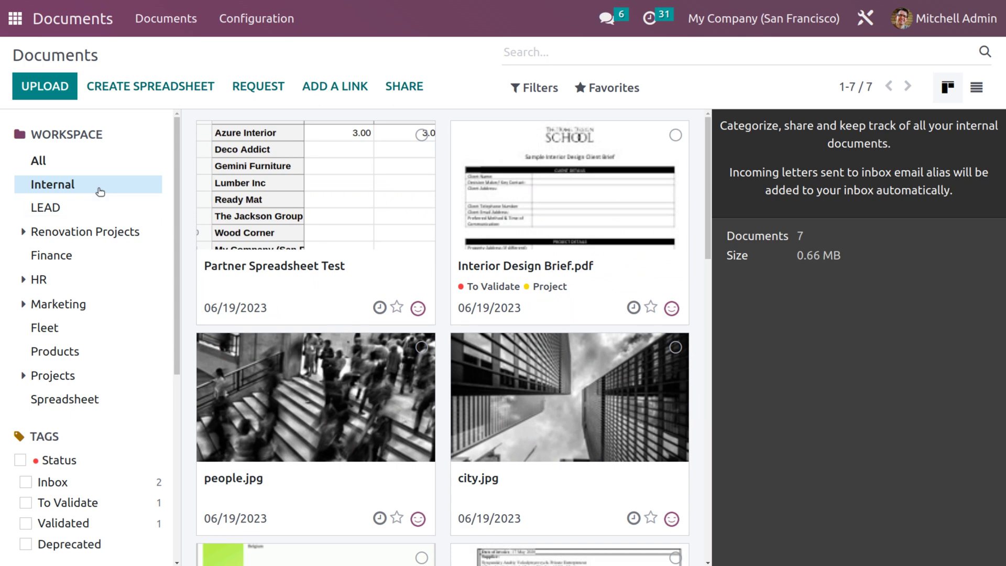
pyautogui.click(70, 160)
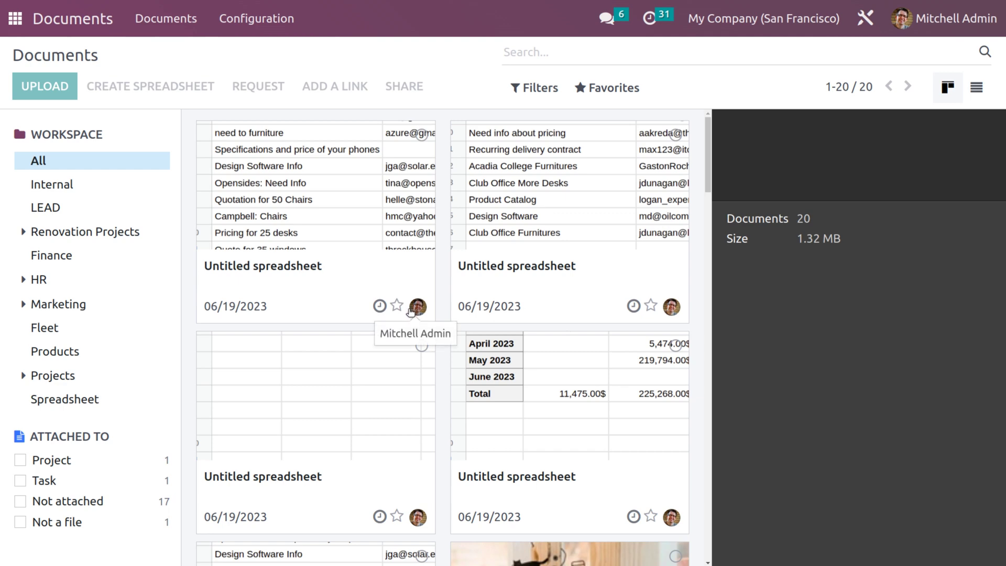
# Select the untitled spreadsheet containing the leads list and rename it as Test lead
pyautogui.click(315, 264)
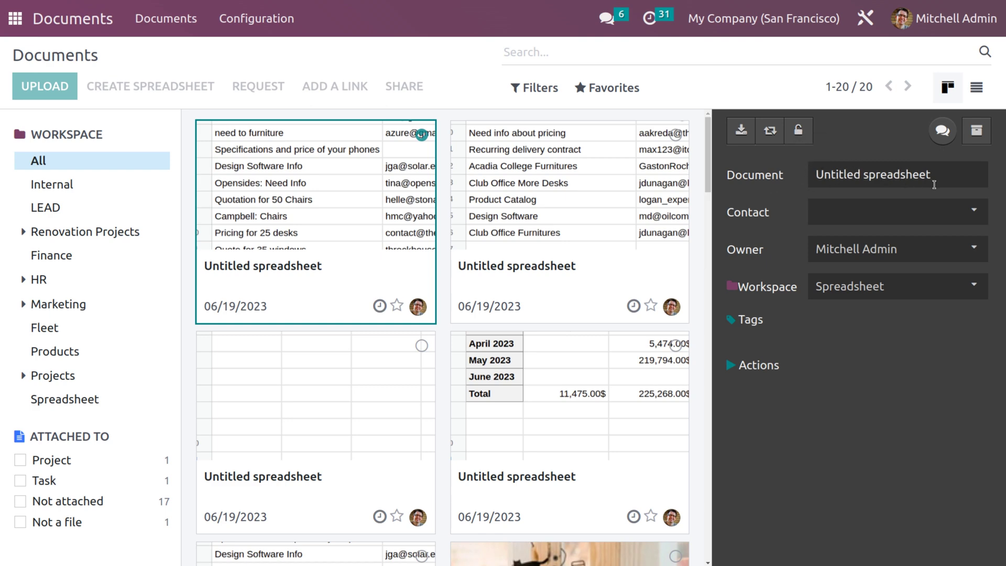
pyautogui.press('BackSpace')
pyautogui.press('BackSpace')
pyautogui.press('BackSpace')
pyautogui.press('BackSpace')
pyautogui.press('BackSpace')
pyautogui.press('BackSpace')
pyautogui.press('BackSpace')
pyautogui.press('BackSpace')
pyautogui.press('BackSpace')
pyautogui.press('BackSpace')
pyautogui.press('BackSpace')
pyautogui.press('BackSpace')
pyautogui.press('BackSpace')
pyautogui.press('BackSpace')
pyautogui.press('BackSpace')
pyautogui.press('BackSpace')
pyautogui.press('BackSpace')
pyautogui.press('BackSpace')
pyautogui.press('BackSpace')
pyautogui.press('BackSpace')
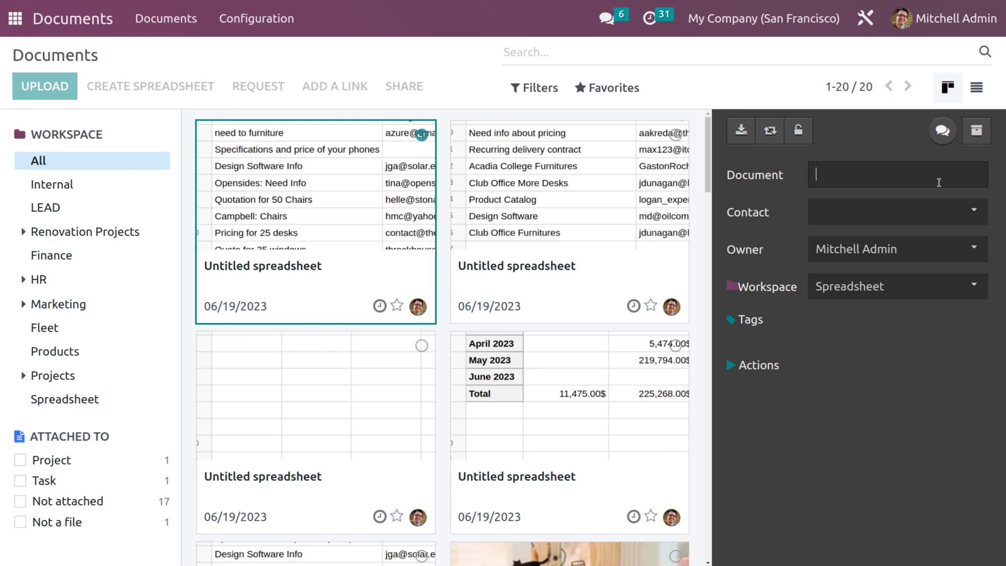
pyautogui.write('TE')
pyautogui.write('est')
pyautogui.write(' lead')
# Examine the contact and workspace choices available for the Test lead spreadsheet
pyautogui.click(902, 215)
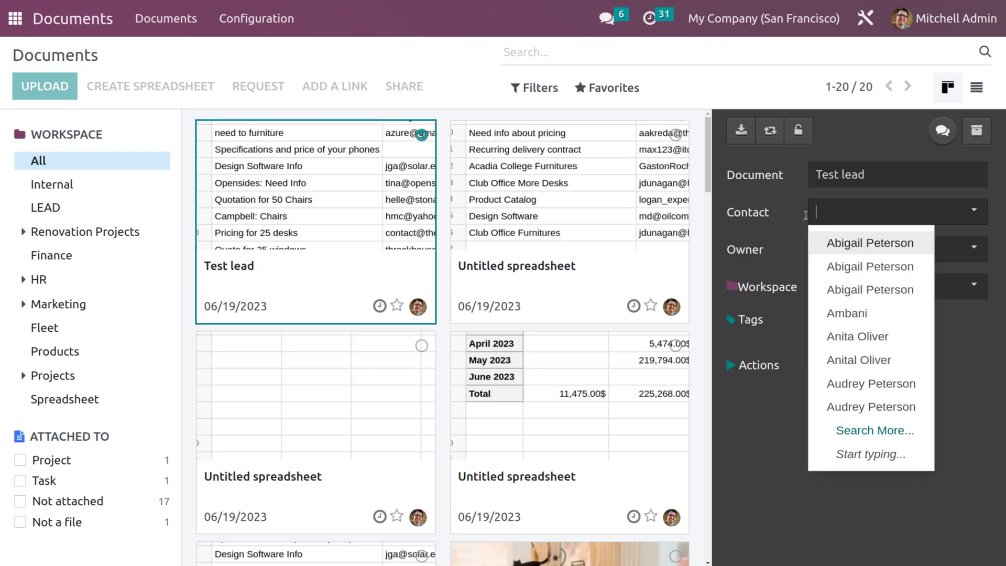
pyautogui.click(756, 253)
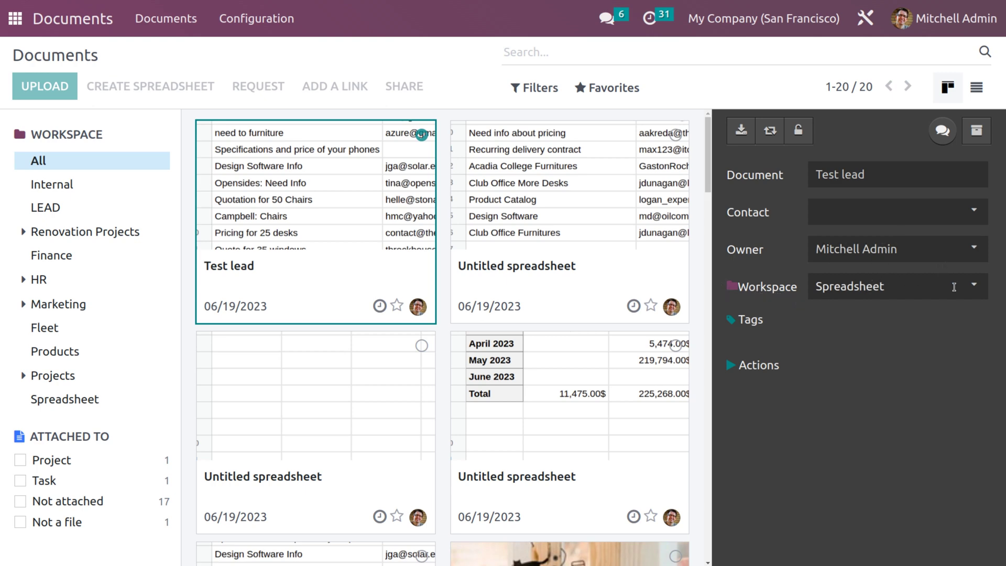
pyautogui.click(911, 295)
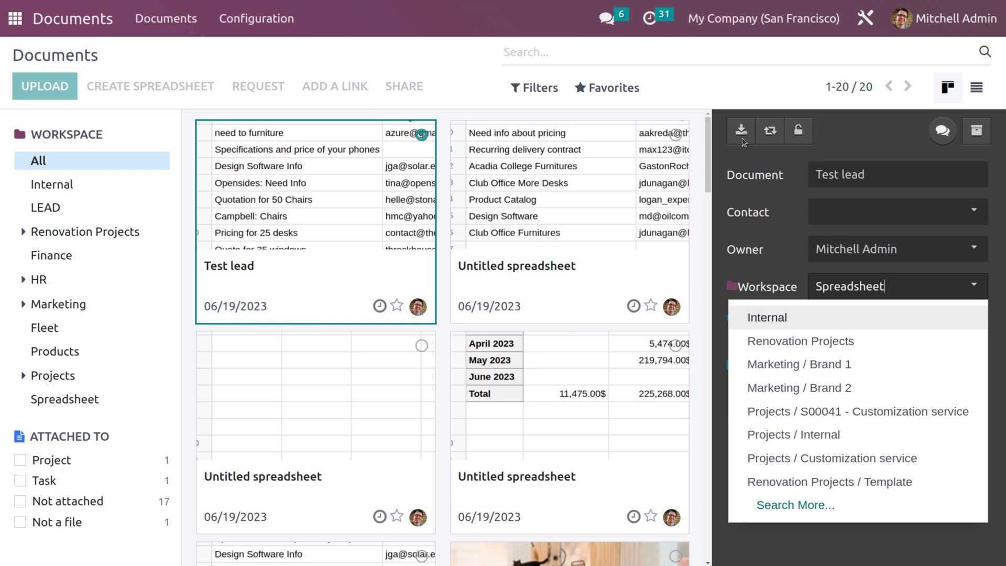
pyautogui.click(660, 82)
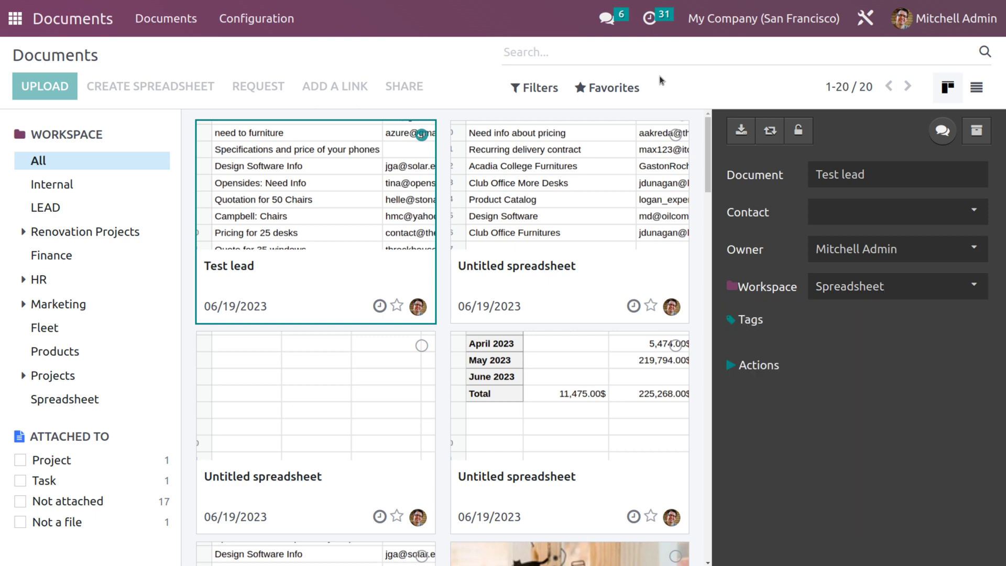
# Create and save a document workspace named Test leads under the parent workspace LEAD, reviewing its tags, access rights and description
pyautogui.click(259, 20)
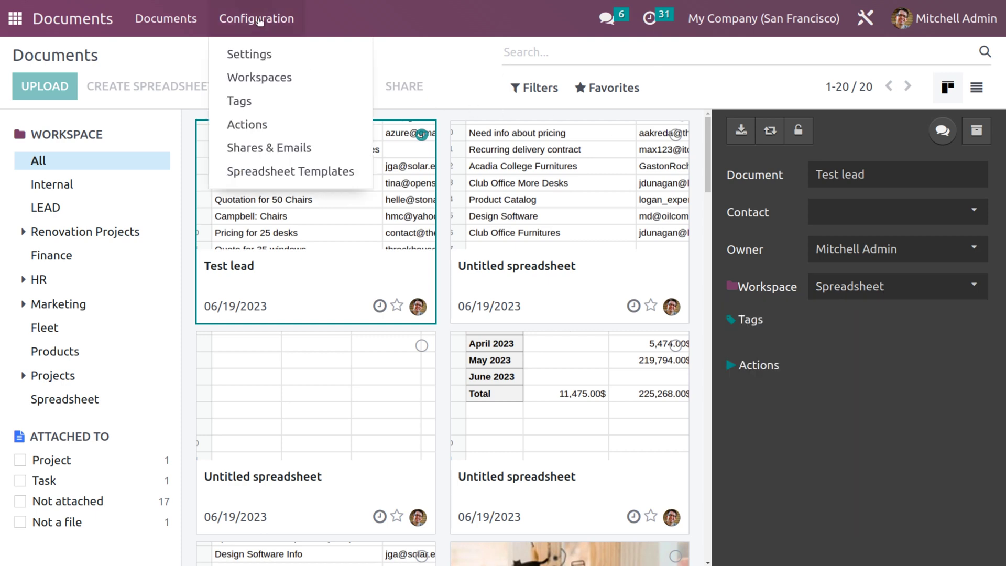
pyautogui.click(278, 83)
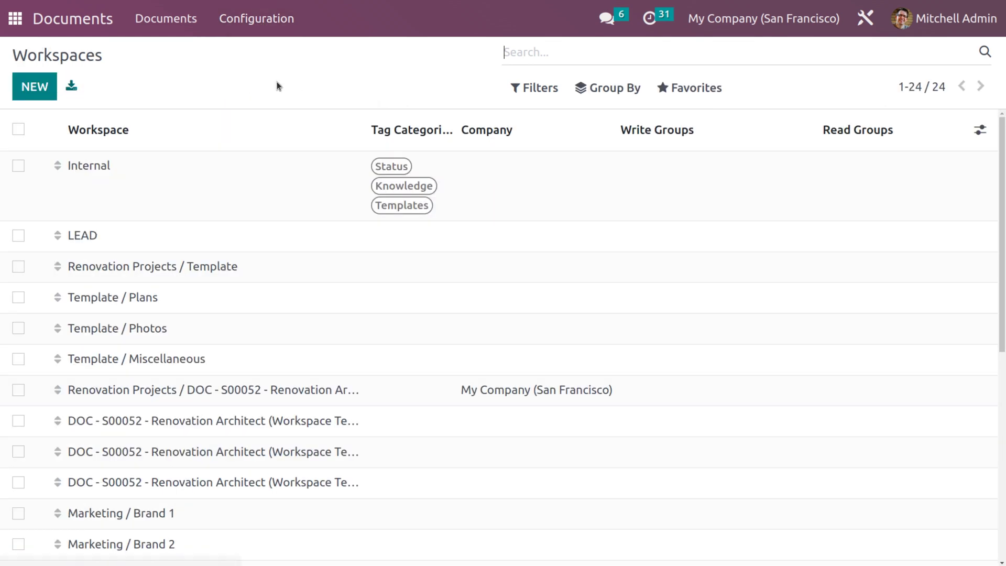
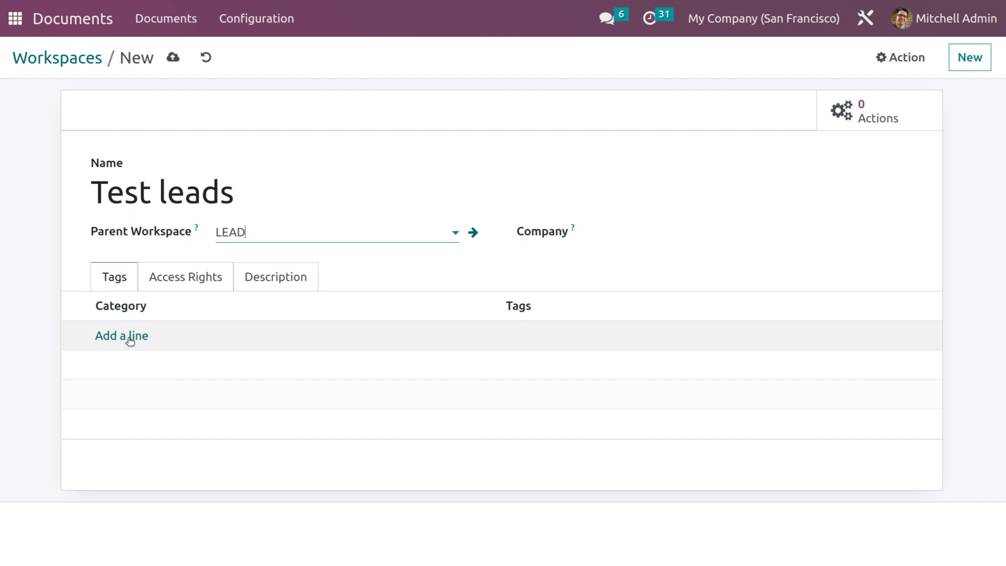
pyautogui.click(130, 340)
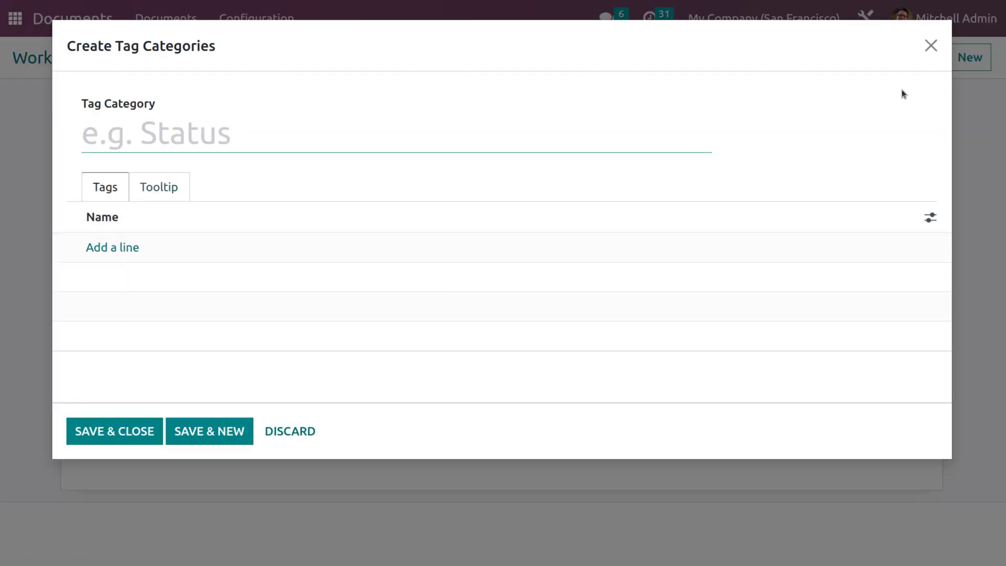
pyautogui.click(930, 46)
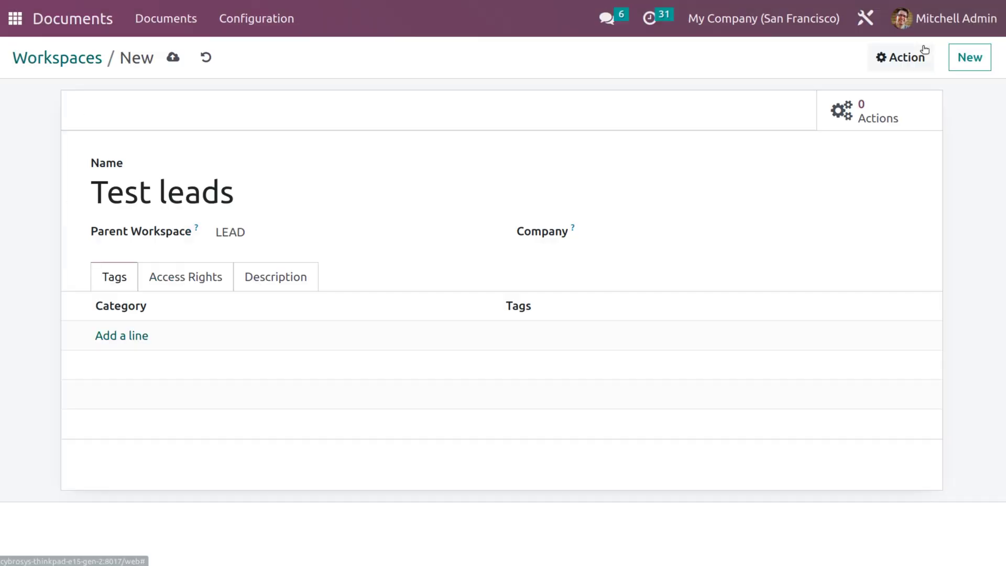
pyautogui.click(195, 277)
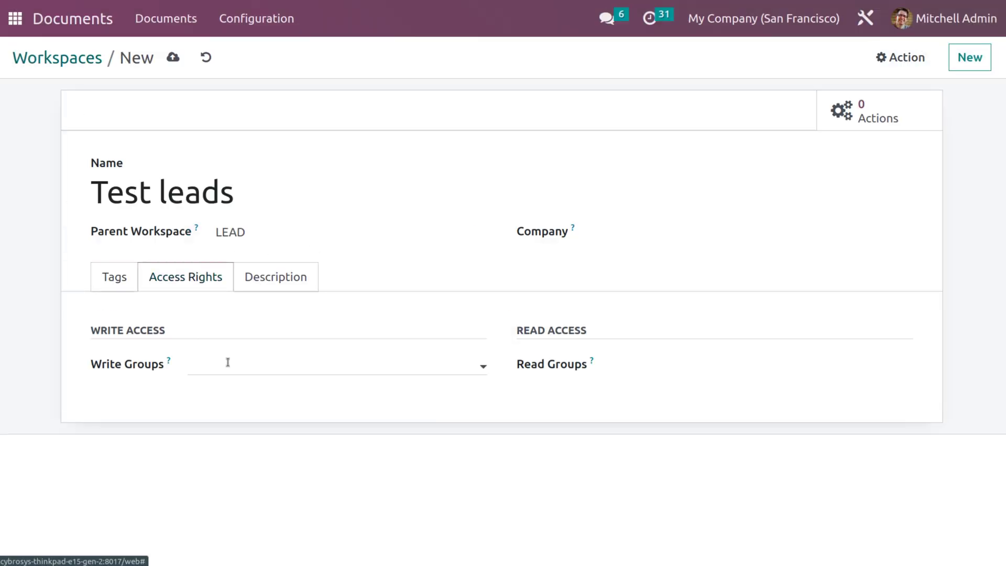
pyautogui.click(266, 278)
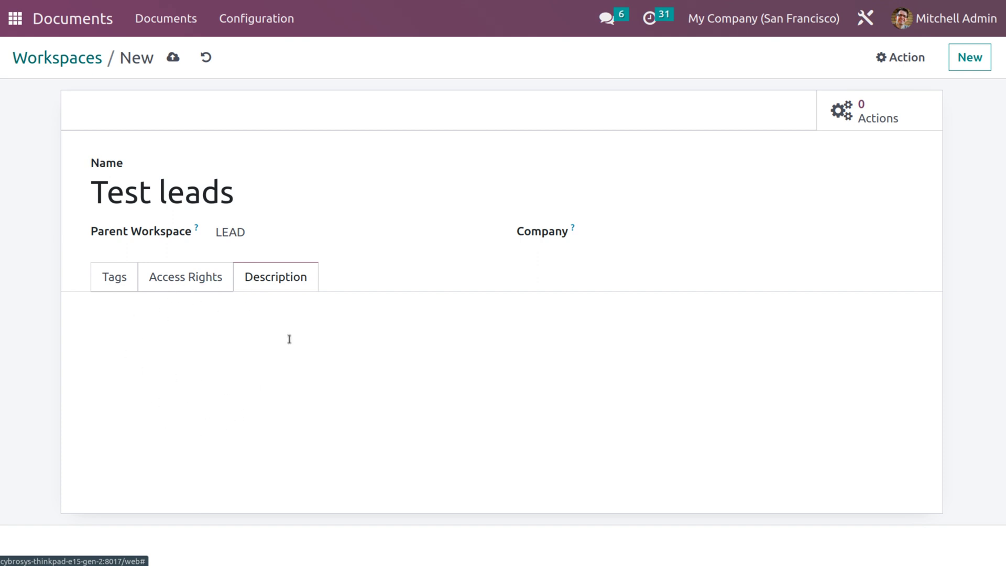
pyautogui.click(113, 273)
pyautogui.click(173, 57)
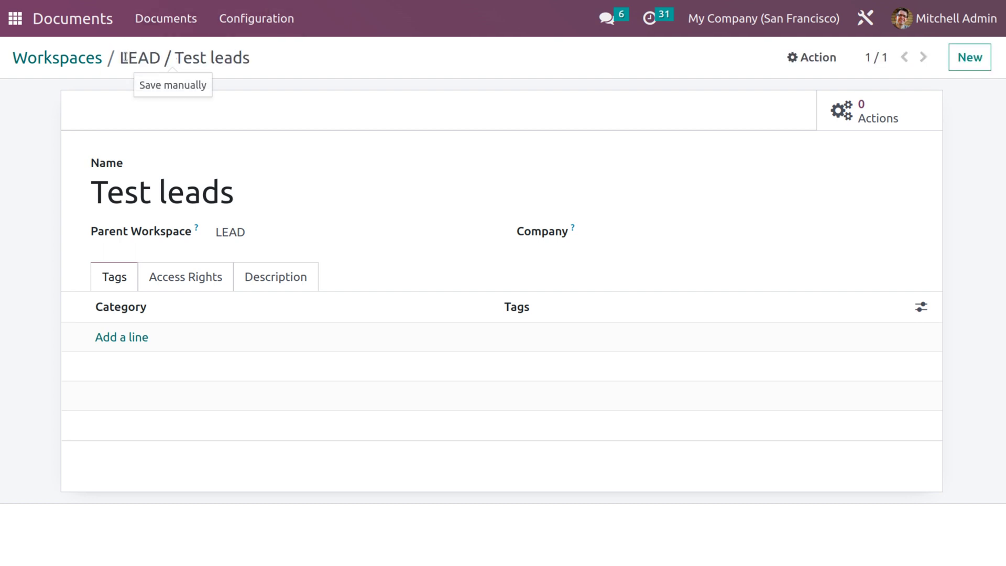
# Check the new workspace in the workspaces list and view Test leads under LEAD in the documents overview
pyautogui.click(84, 58)
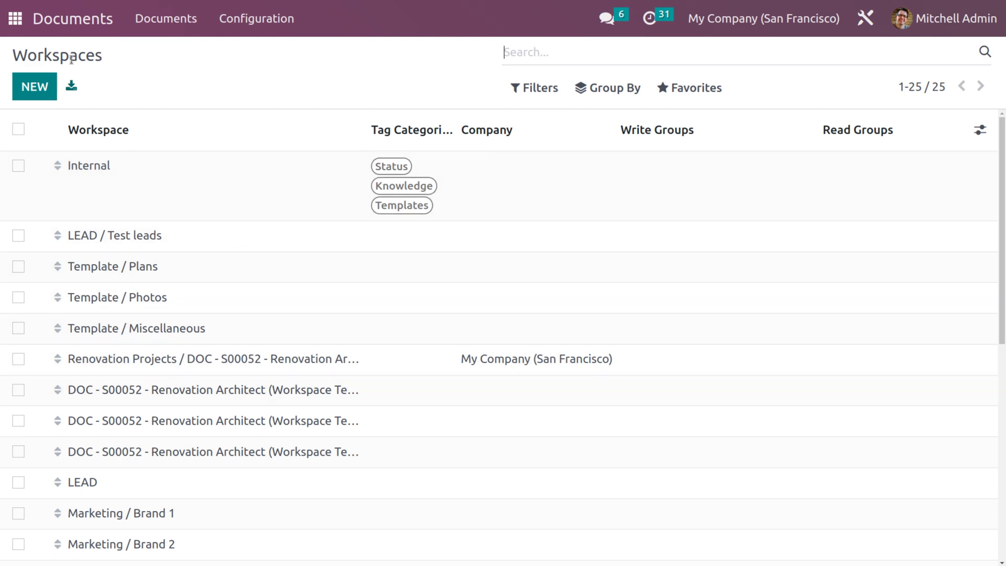
pyautogui.click(177, 21)
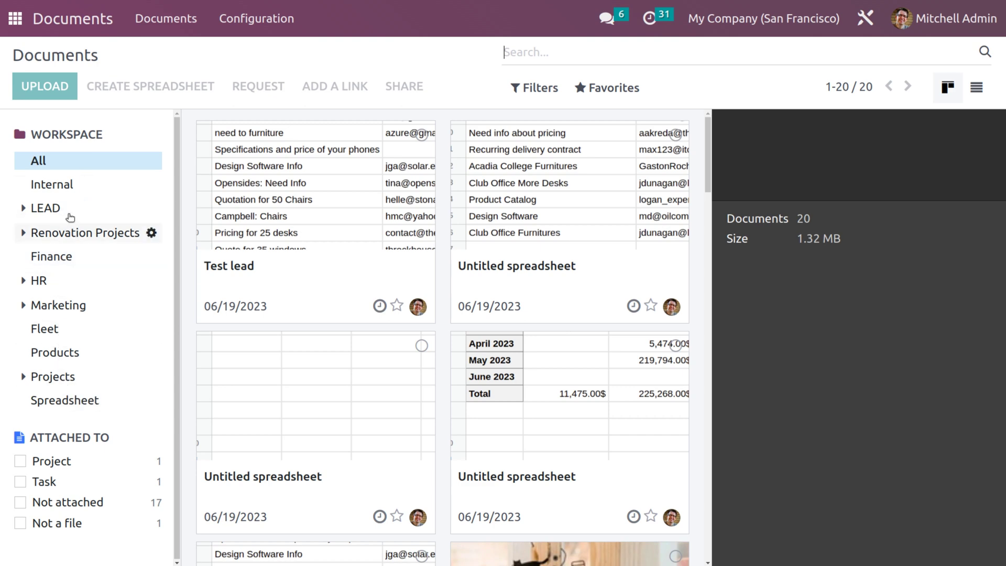
pyautogui.click(274, 25)
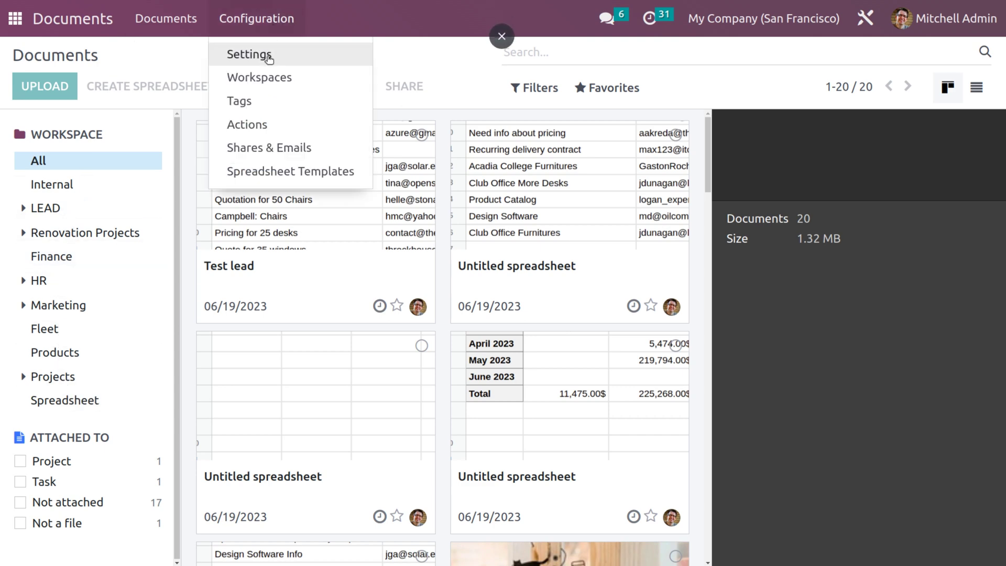
pyautogui.click(265, 83)
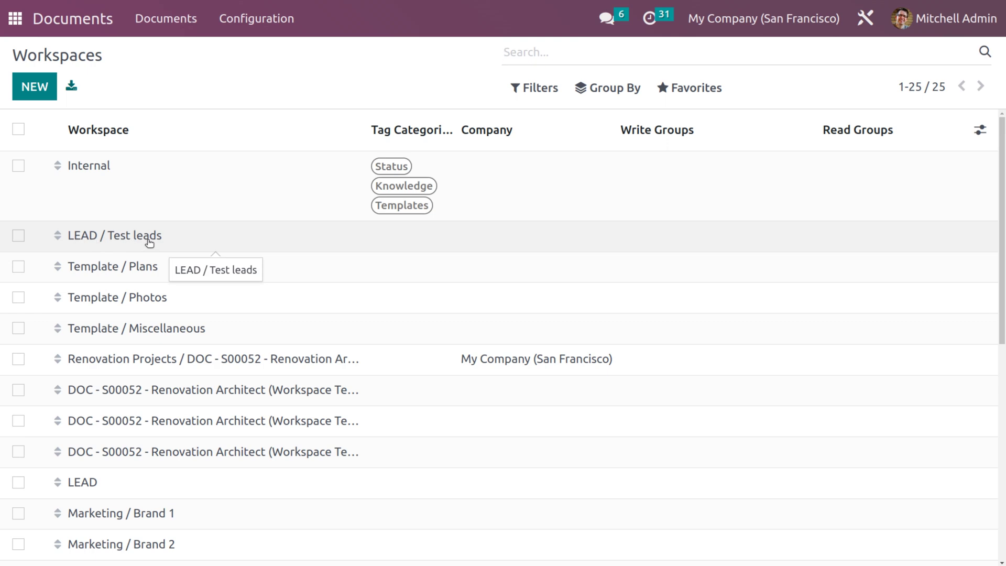
pyautogui.click(173, 26)
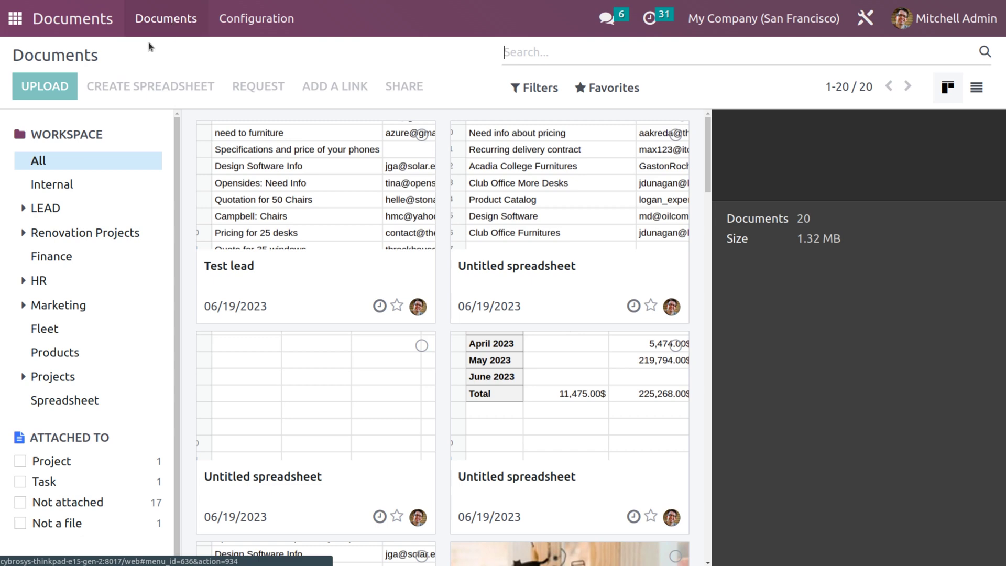
pyautogui.click(31, 209)
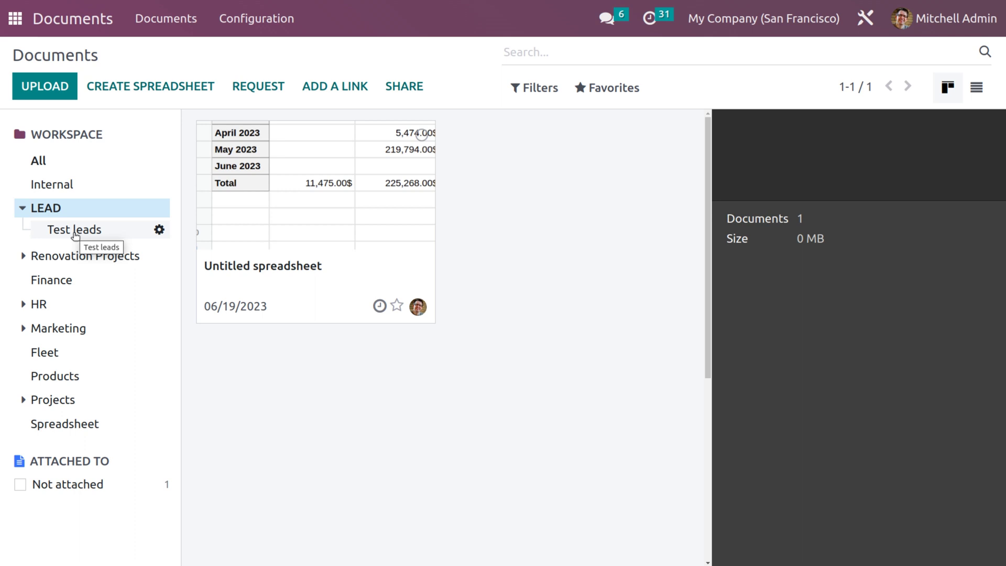
pyautogui.click(101, 231)
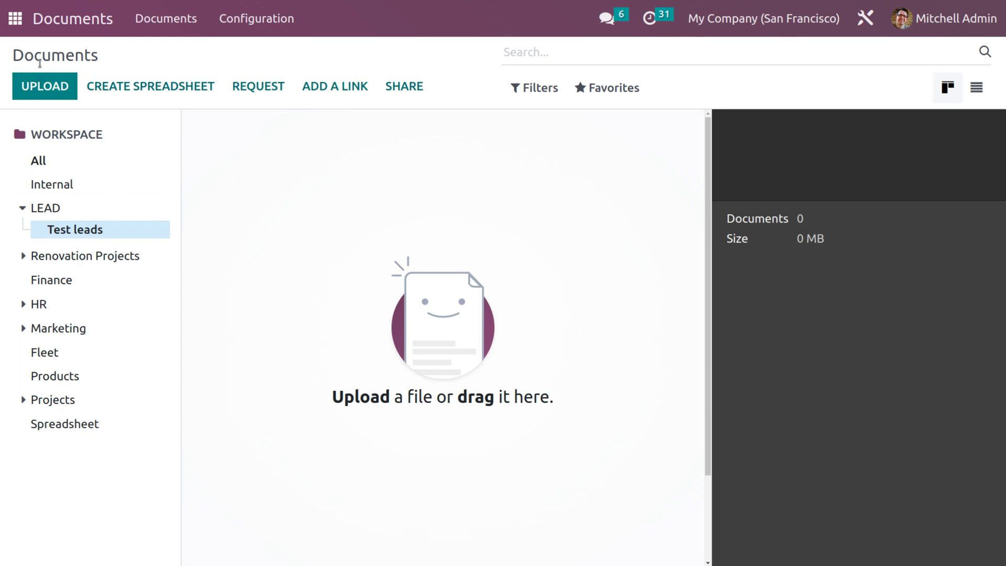
# Move the Test lead spreadsheet from all documents to the LEAD / Test leads workspace and show that workspace's files
pyautogui.click(61, 161)
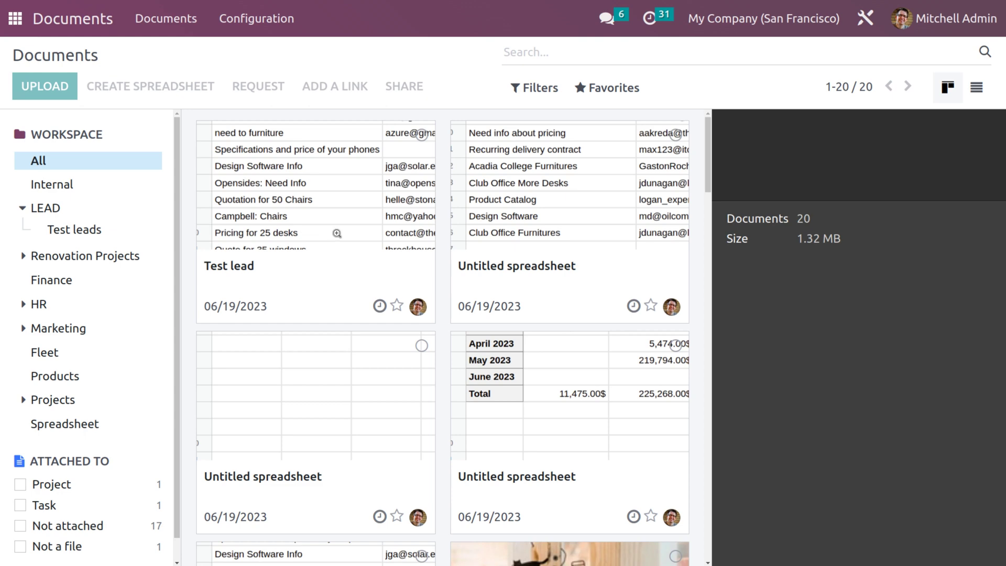
pyautogui.click(379, 261)
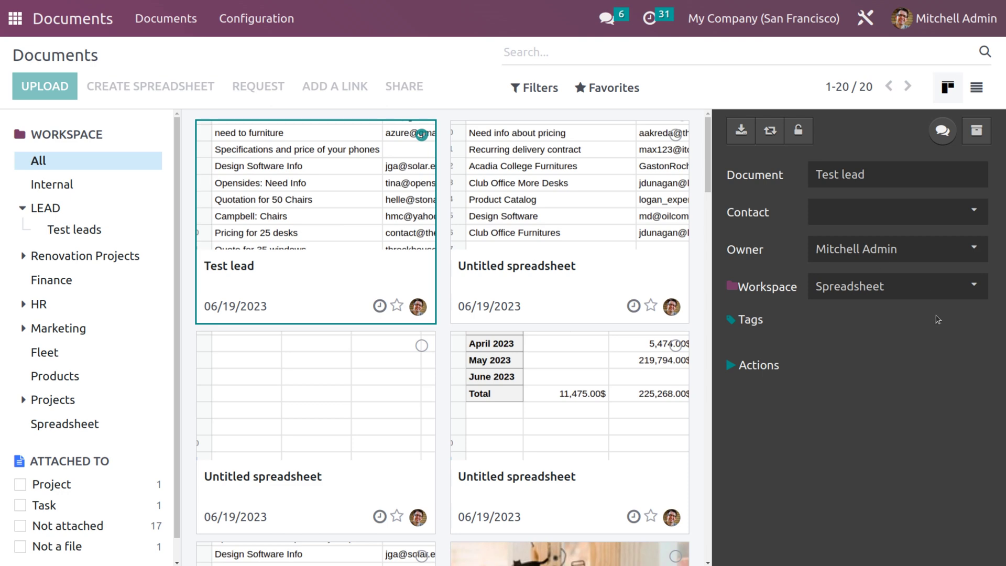
pyautogui.click(923, 287)
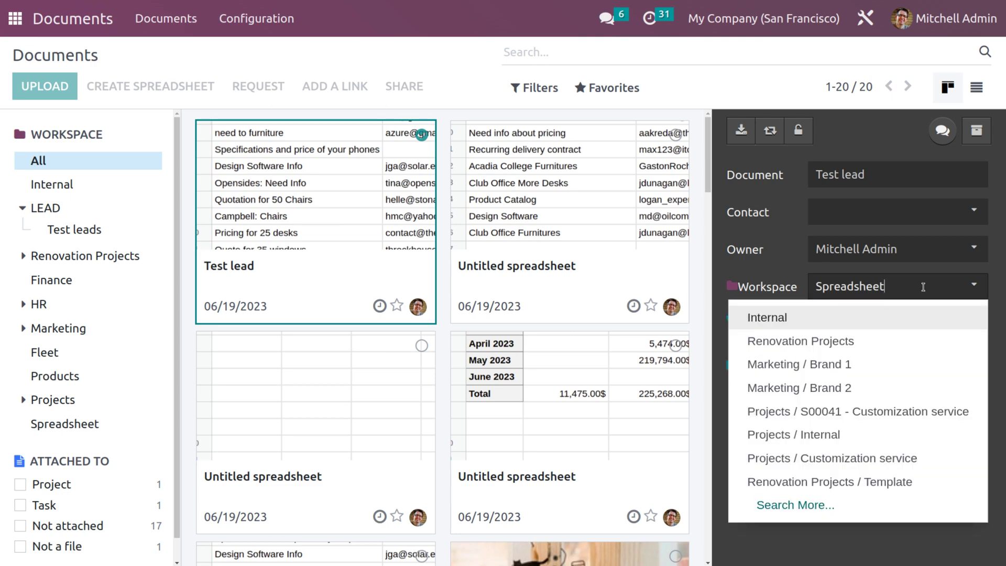
pyautogui.press('BackSpace')
pyautogui.press('BackSpace')
pyautogui.press('BackSpace')
pyautogui.press('BackSpace')
pyautogui.press('BackSpace')
pyautogui.press('BackSpace')
pyautogui.press('BackSpace')
pyautogui.press('BackSpace')
pyautogui.press('BackSpace')
pyautogui.press('BackSpace')
pyautogui.press('BackSpace')
pyautogui.write('lea')
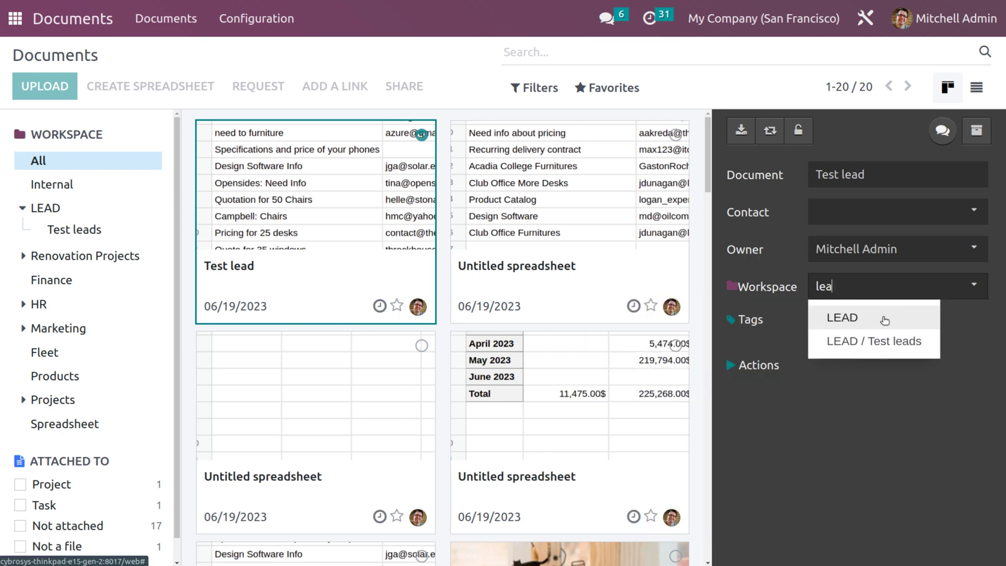
pyautogui.click(904, 340)
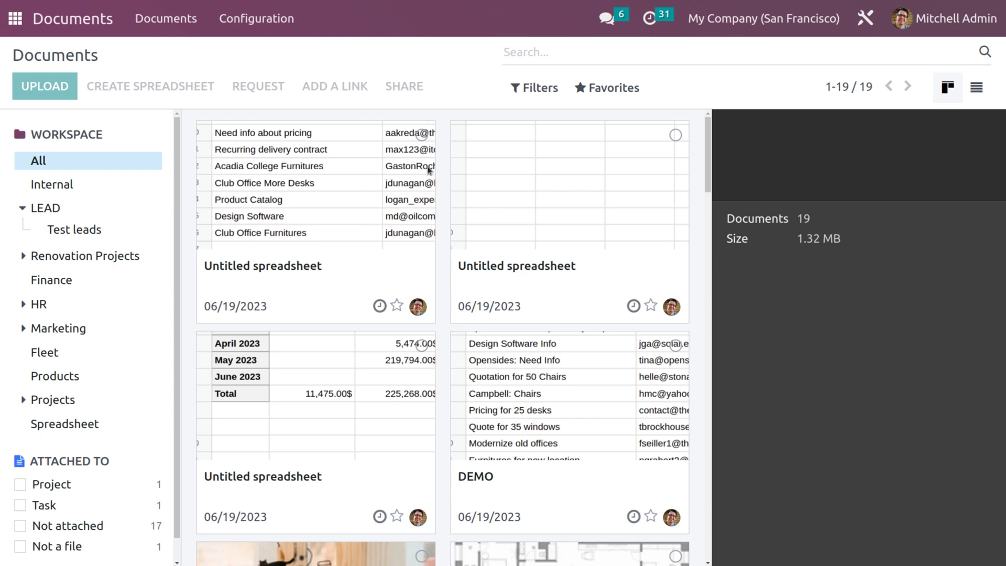
pyautogui.click(94, 234)
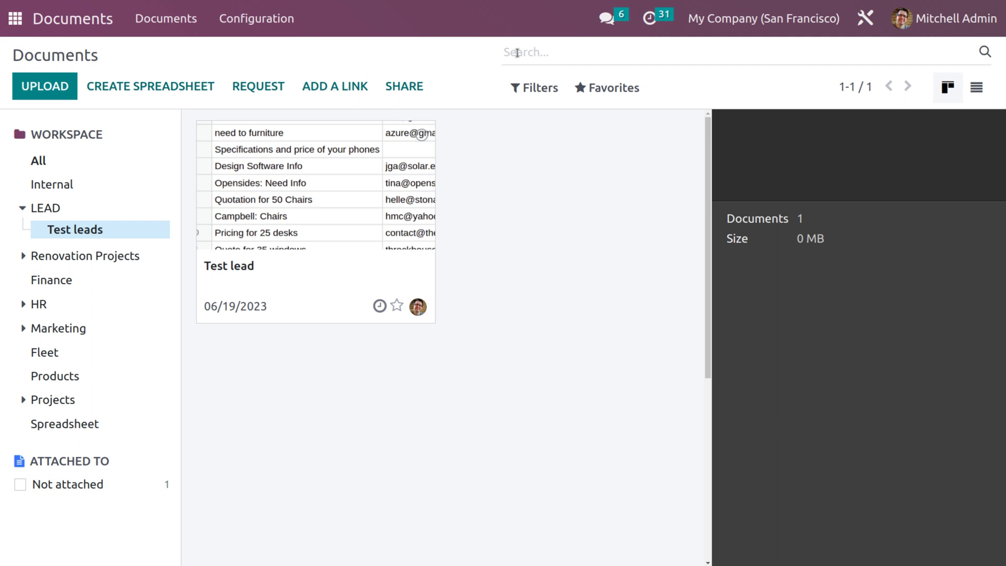
# Switch to the CRM app and show the Leads in the pivot view
pyautogui.click(11, 22)
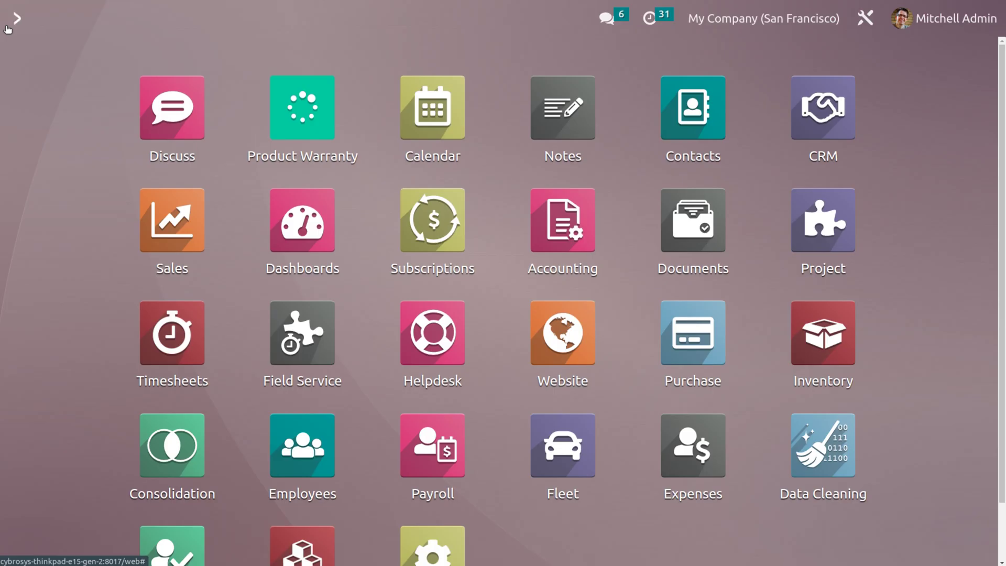
pyautogui.write('crm')
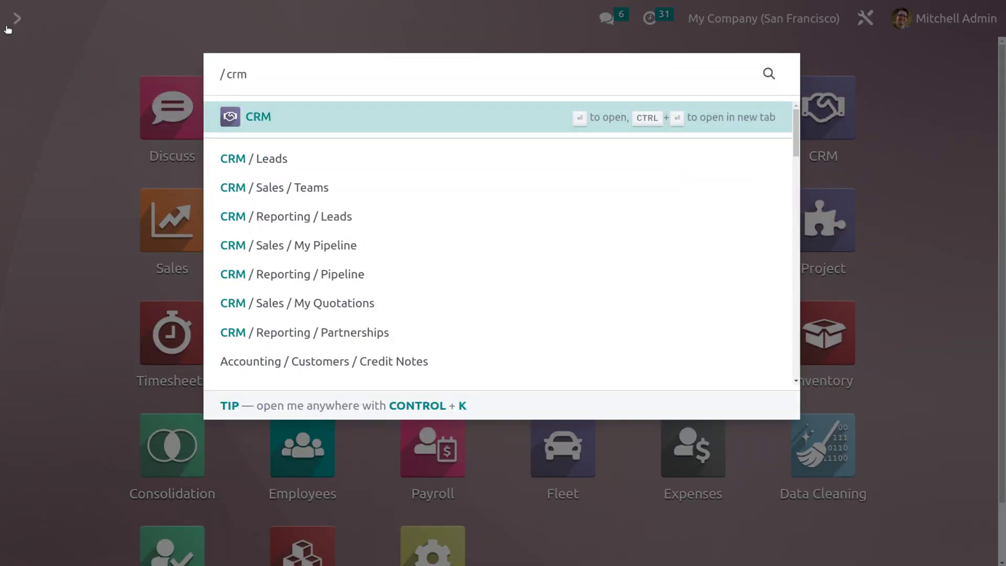
pyautogui.press('Return')
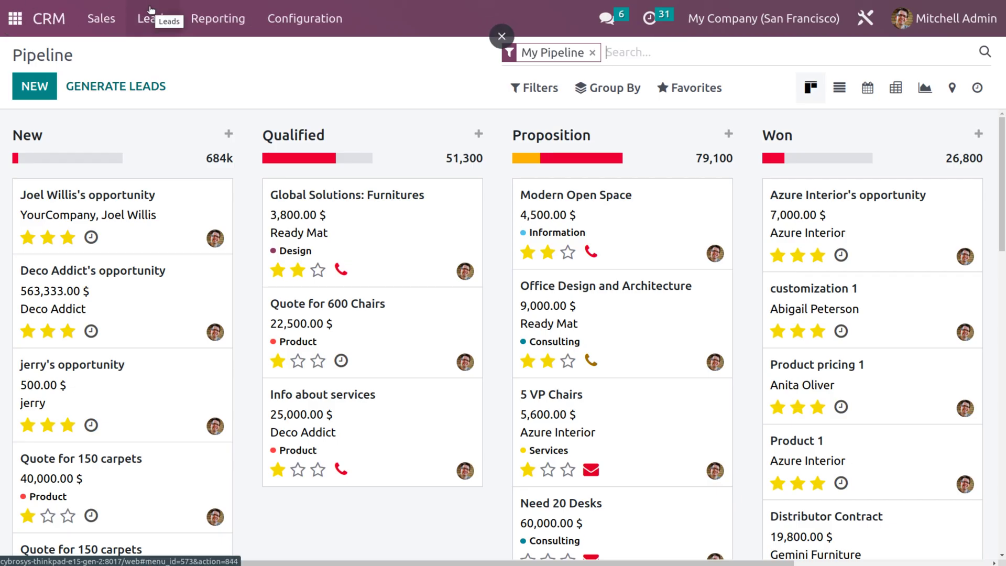
pyautogui.click(152, 16)
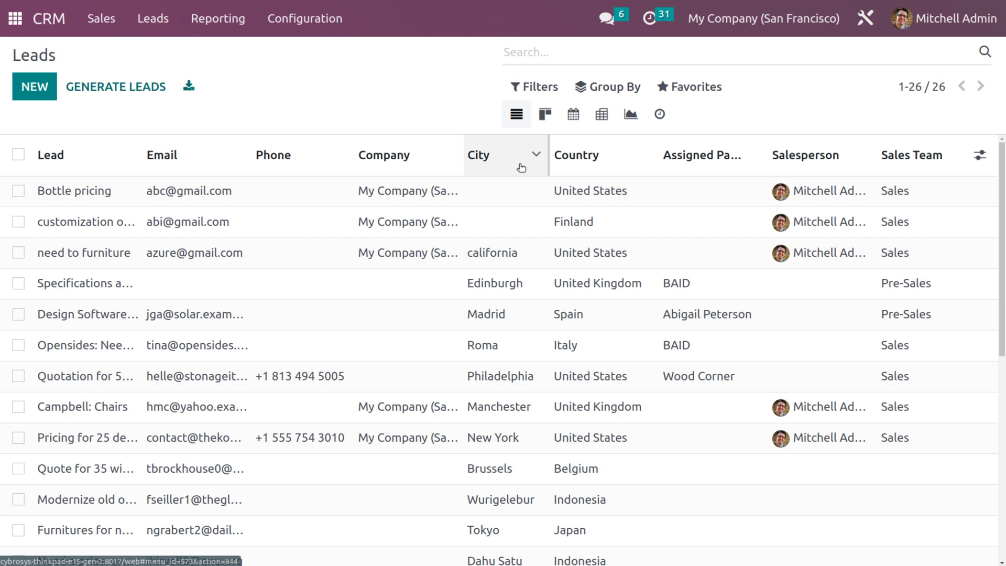
pyautogui.click(601, 114)
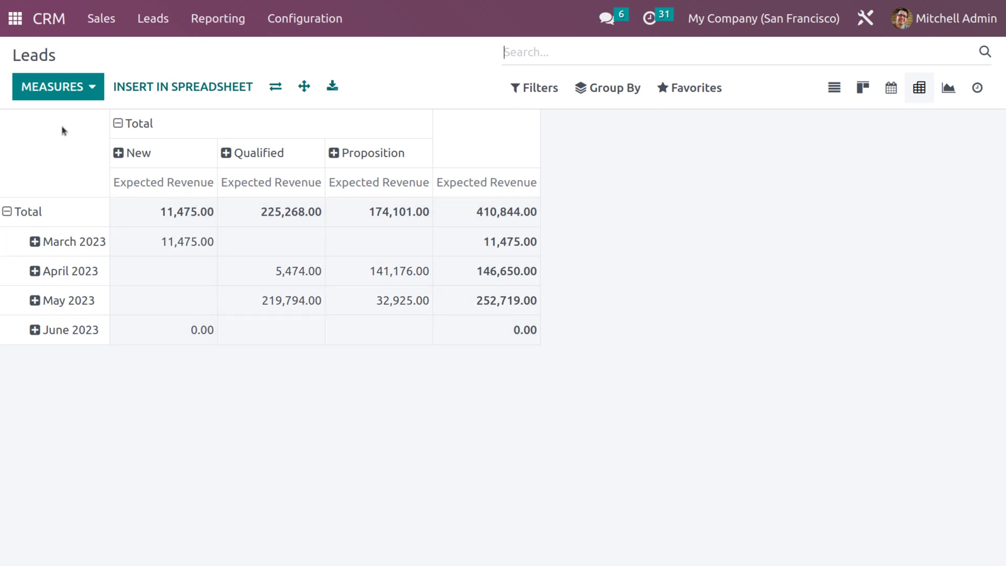
# Replace the pivot's Expected Revenue measure with Days to Close, Days To Convert, Exceeded Closing Days, Expected MRR, Prorated MRR, Recurring Revenues and Count
pyautogui.click(72, 90)
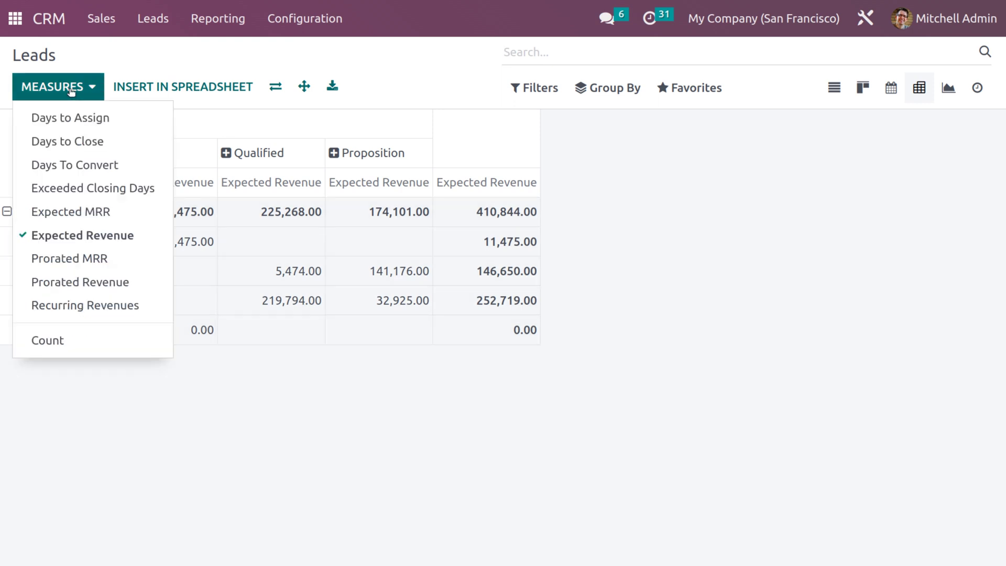
pyautogui.click(72, 152)
pyautogui.click(70, 167)
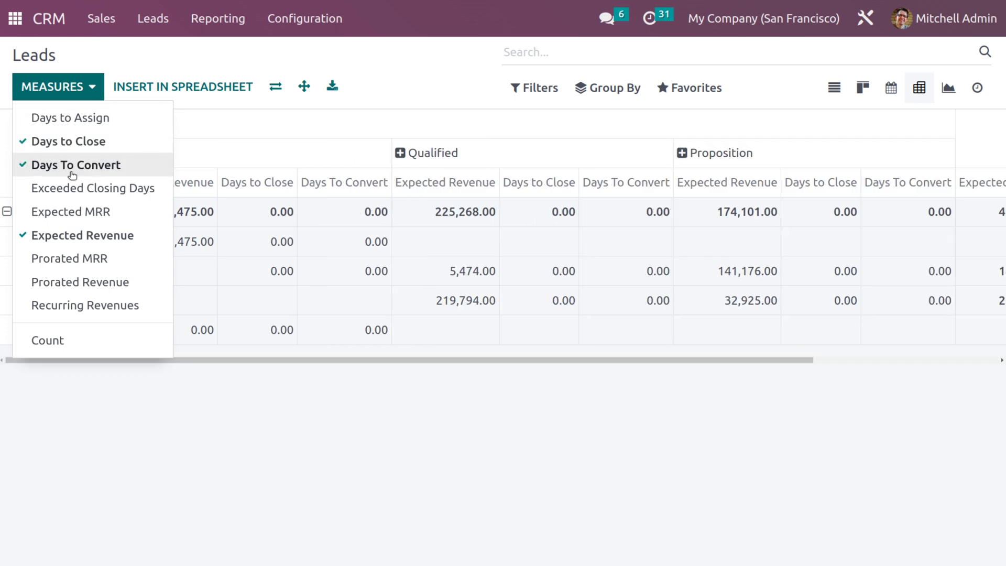
pyautogui.click(88, 193)
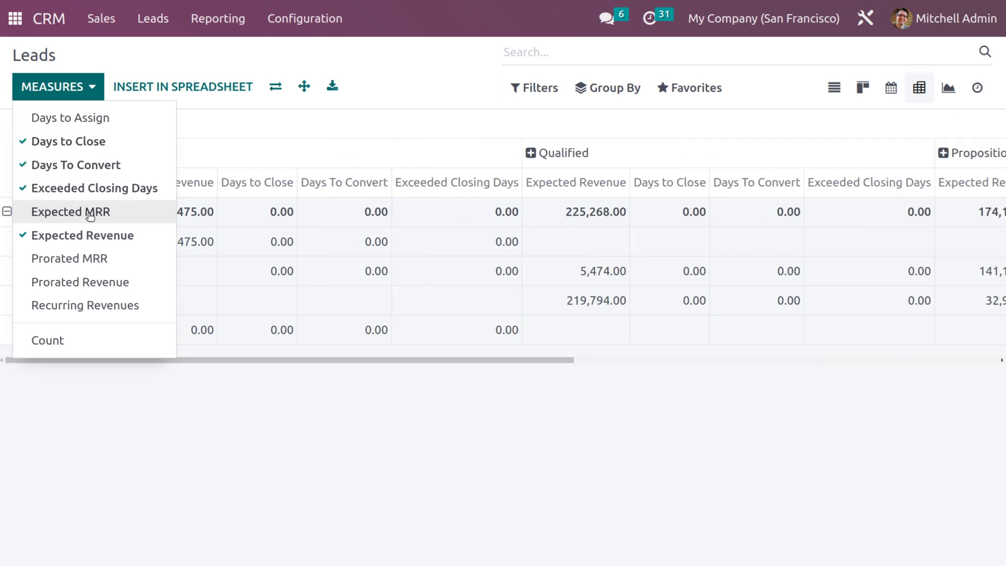
pyautogui.click(91, 215)
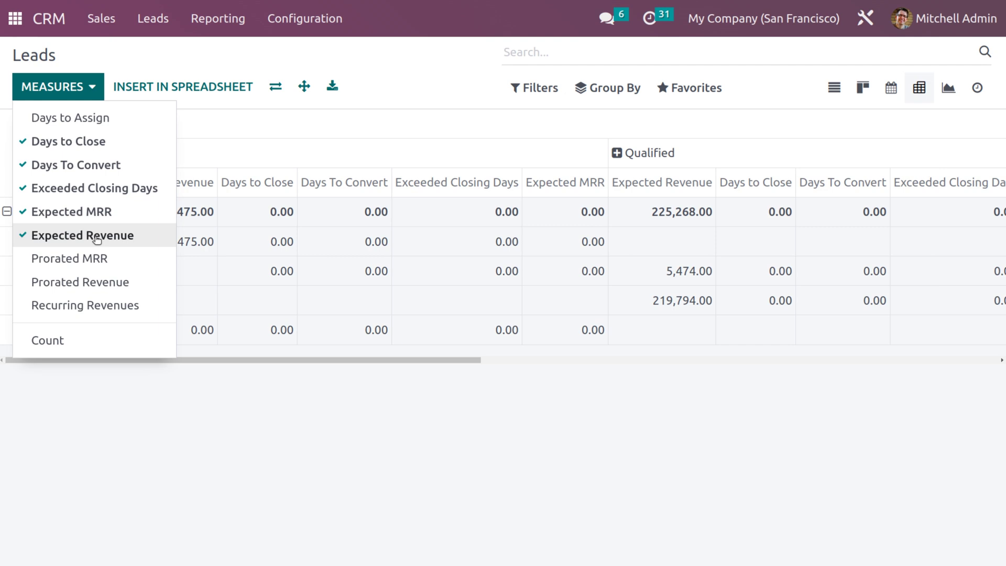
pyautogui.click(96, 238)
pyautogui.click(103, 259)
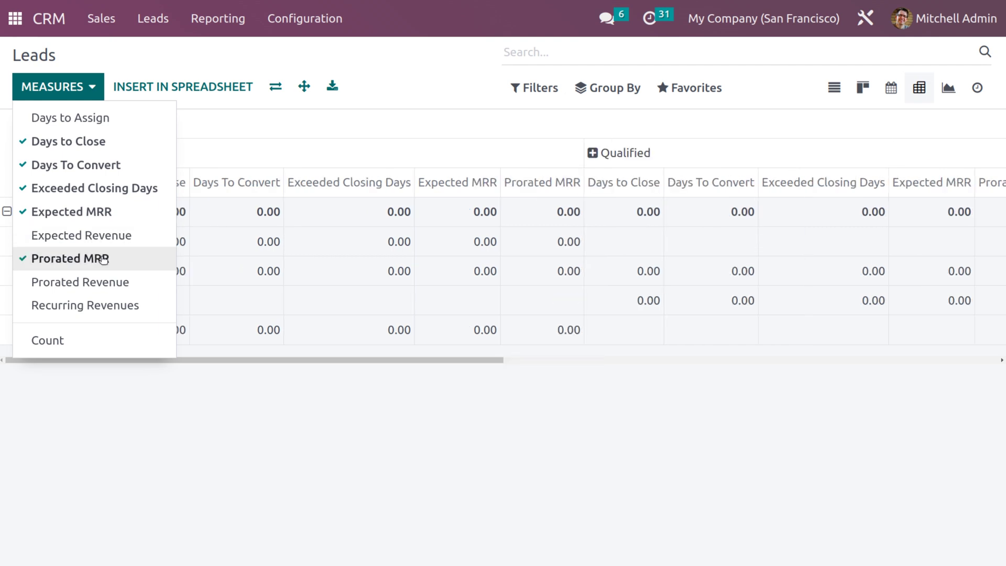
pyautogui.click(102, 307)
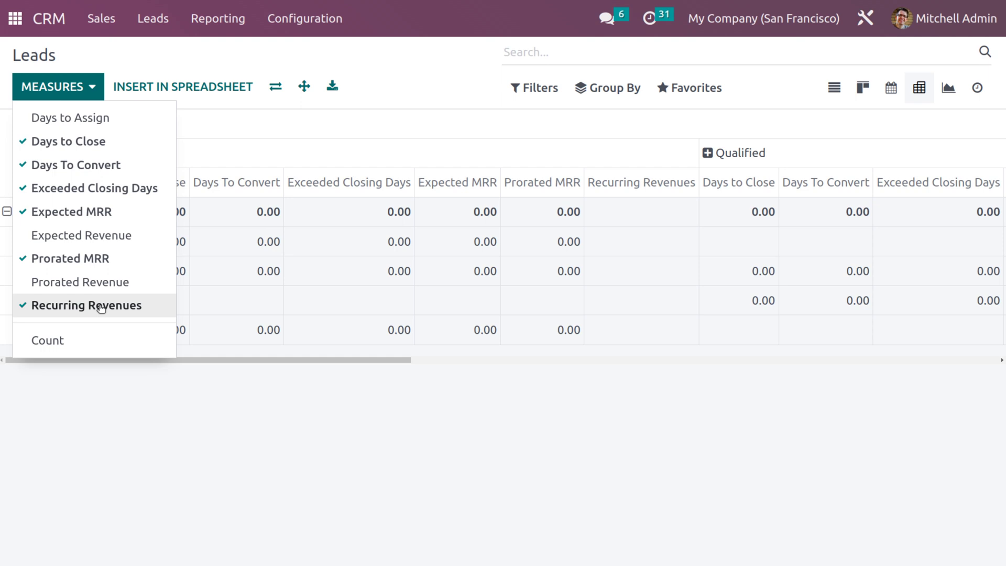
pyautogui.click(65, 337)
pyautogui.click(232, 43)
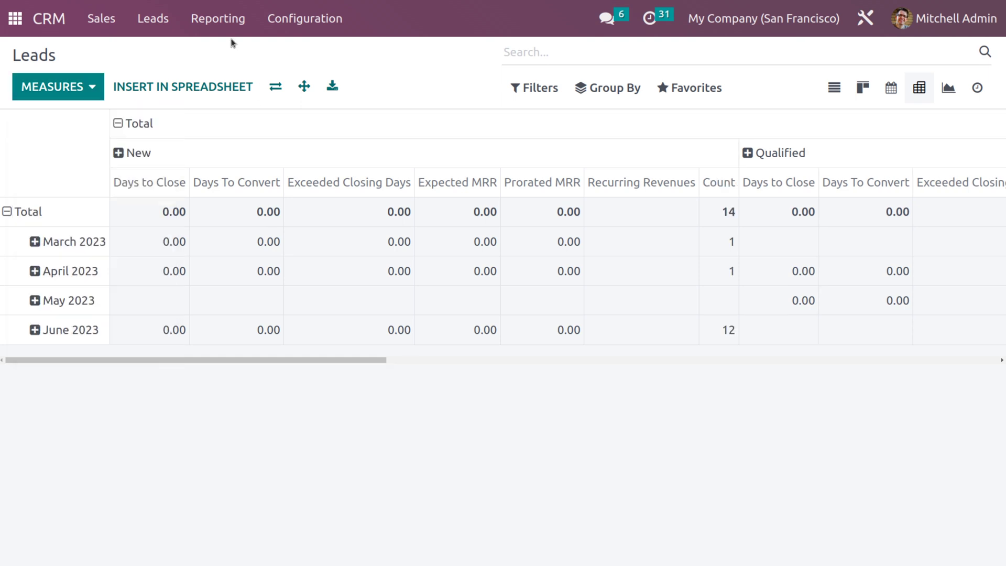
# Insert the leads pivot into a blank spreadsheet, keeping the pivot name Pipeline Analysis by Stage
pyautogui.click(204, 87)
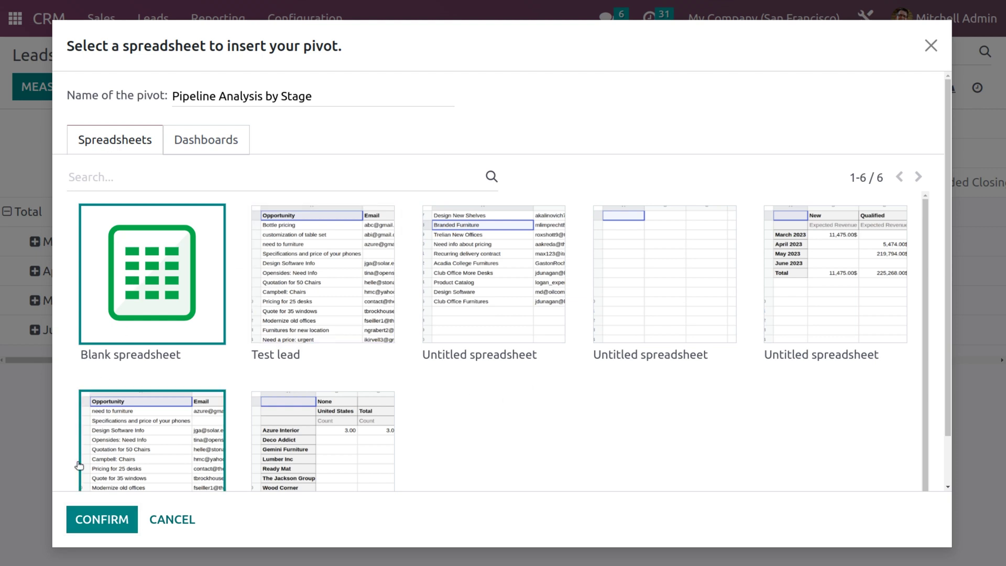
pyautogui.click(73, 518)
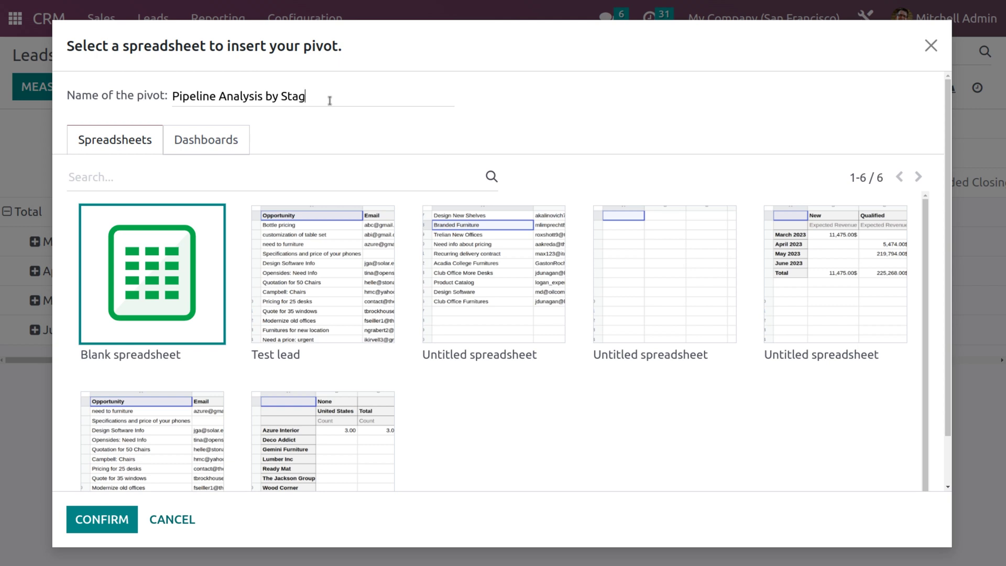
pyautogui.write('e')
pyautogui.scroll(-1, 197, 319)
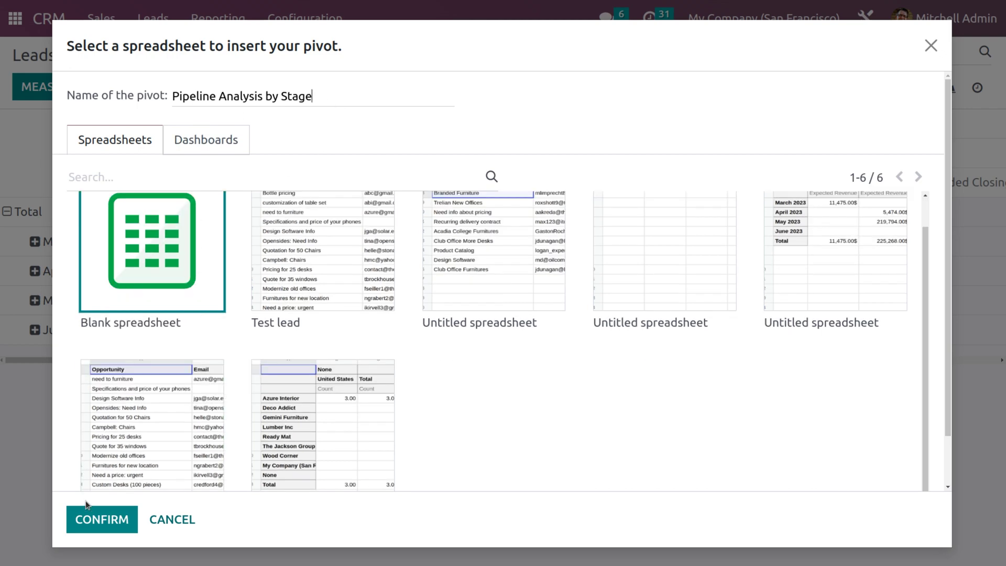
pyautogui.click(99, 530)
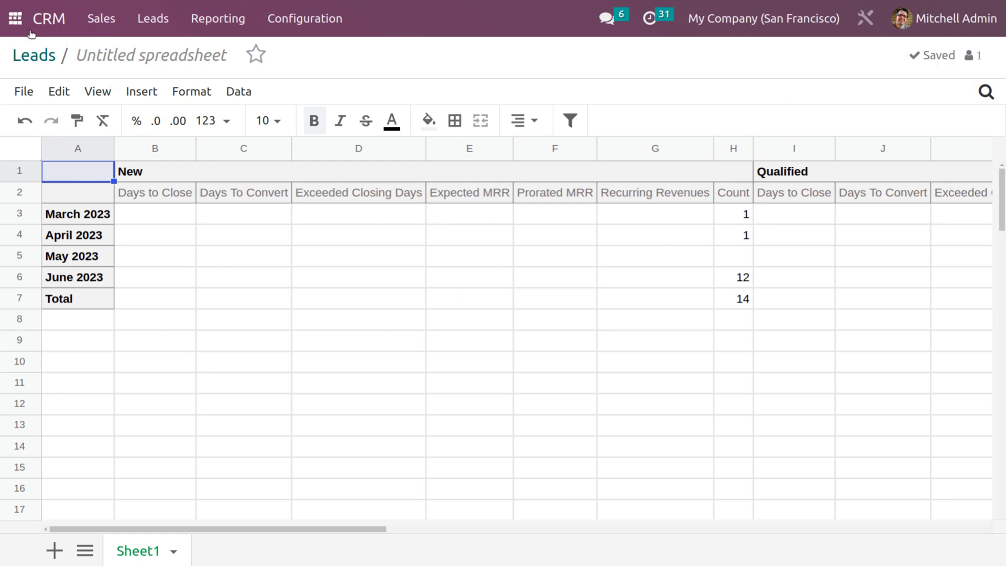
# Switch to the Documents app, show all workspaces' files and open the newest untitled spreadsheet containing the leads pivot
pyautogui.click(17, 20)
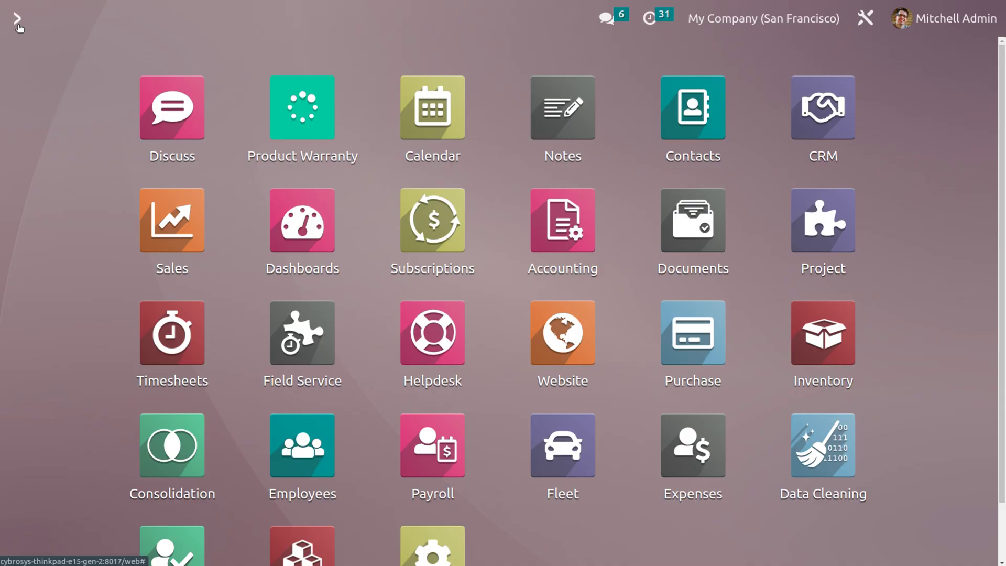
pyautogui.write('do')
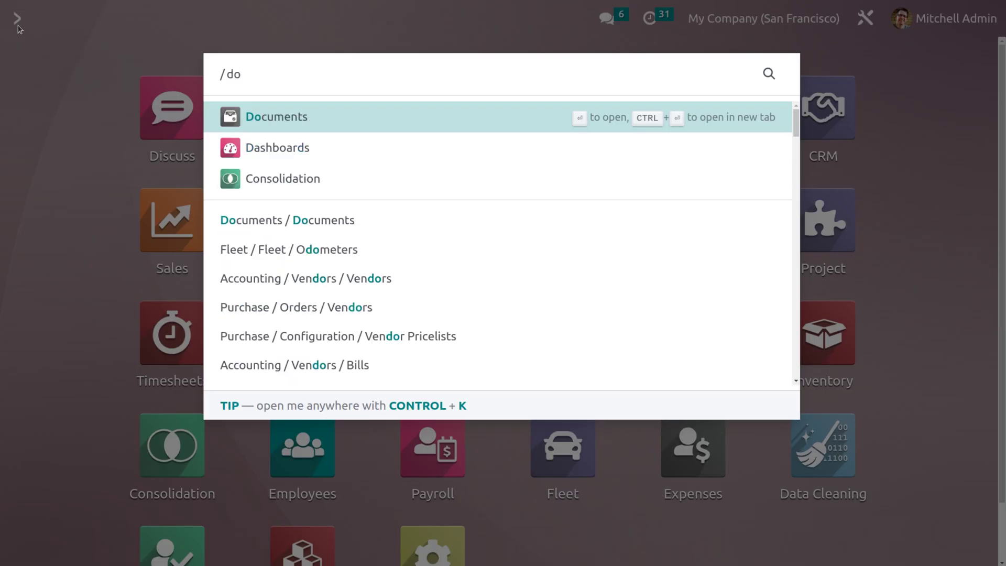
pyautogui.press('Return')
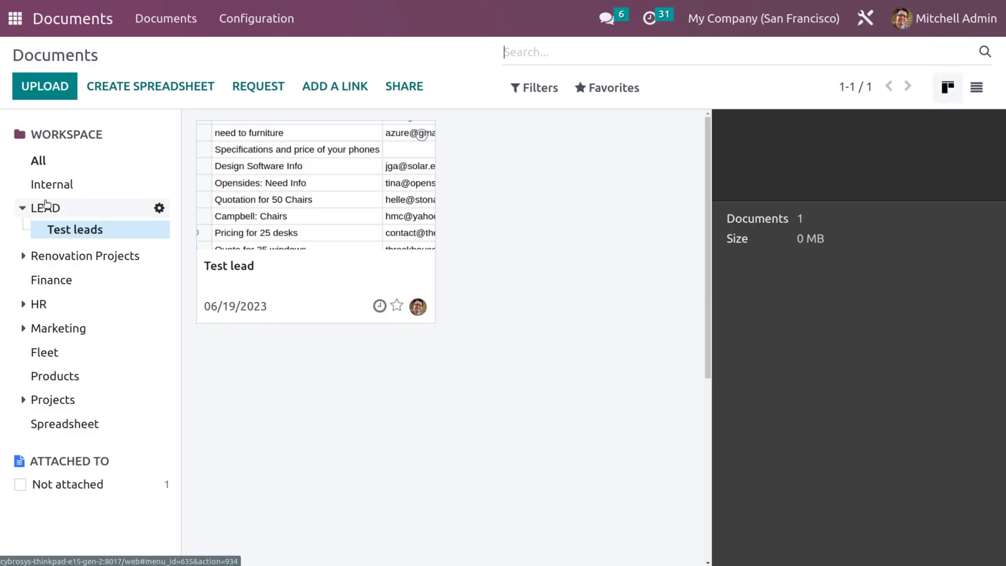
pyautogui.click(62, 157)
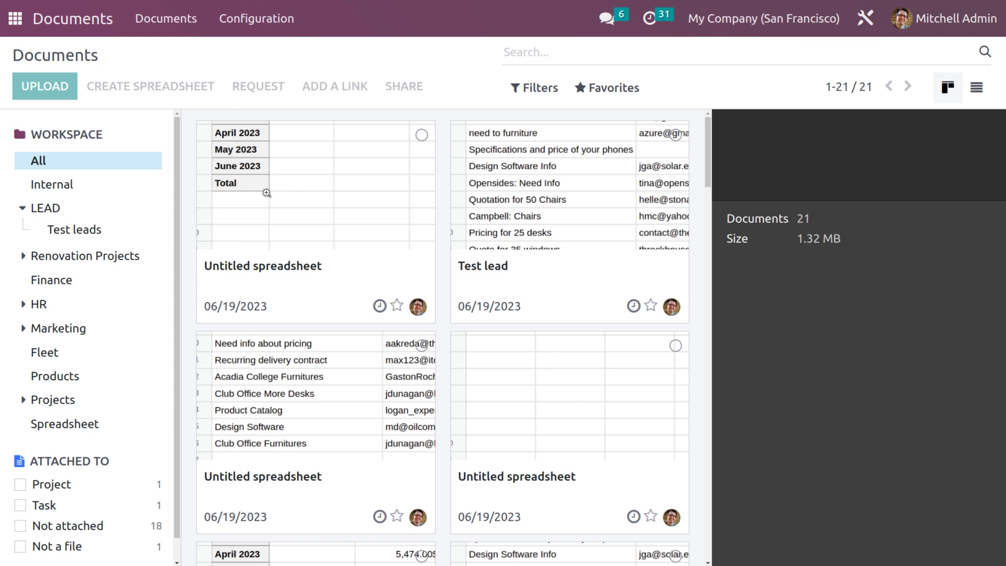
pyautogui.click(297, 242)
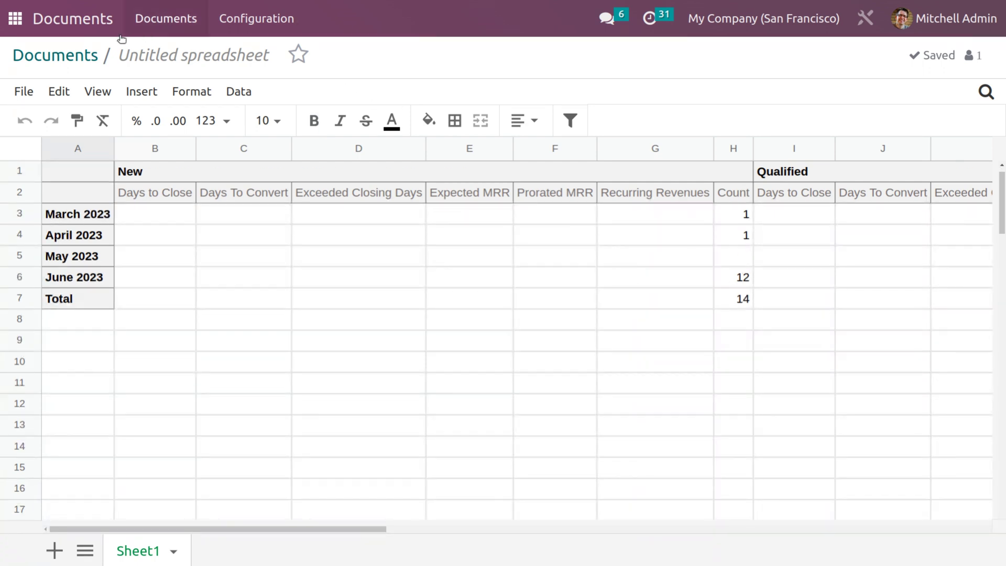
# Switch to the CRM app, show the Leads in the graph view and inspect the New stage's bar segments
pyautogui.click(16, 33)
pyautogui.write('cr')
pyautogui.press('Return')
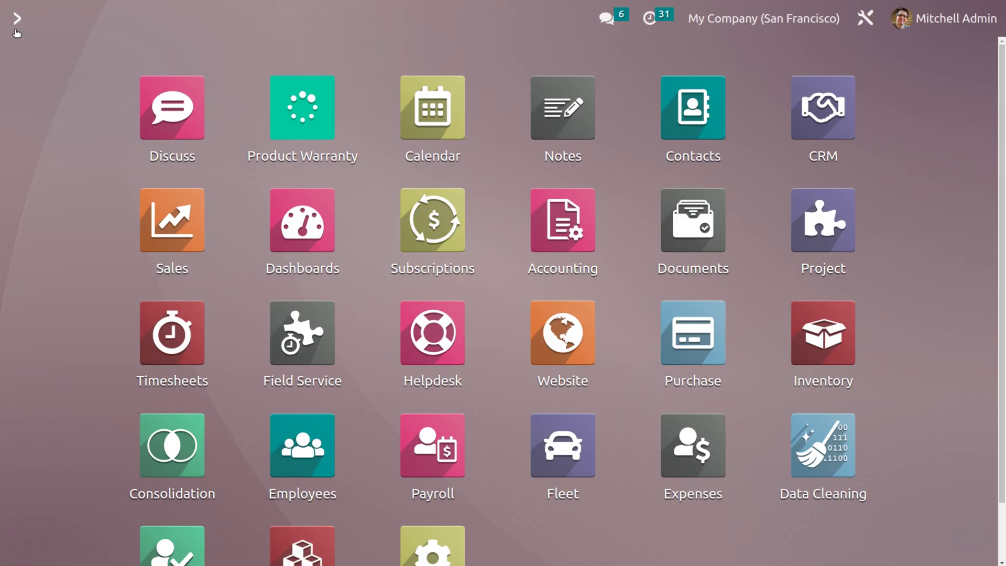
pyautogui.click(155, 26)
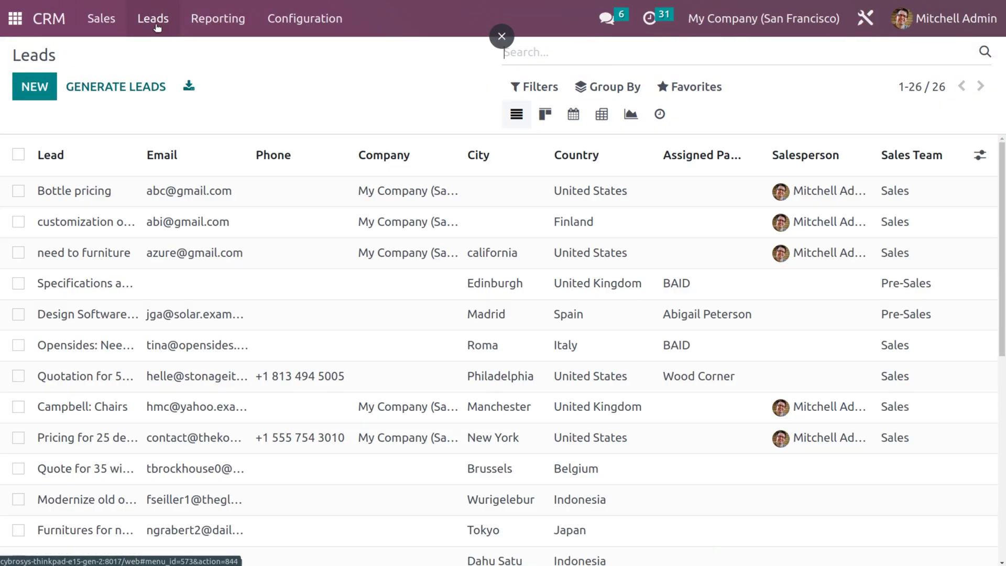
pyautogui.click(631, 113)
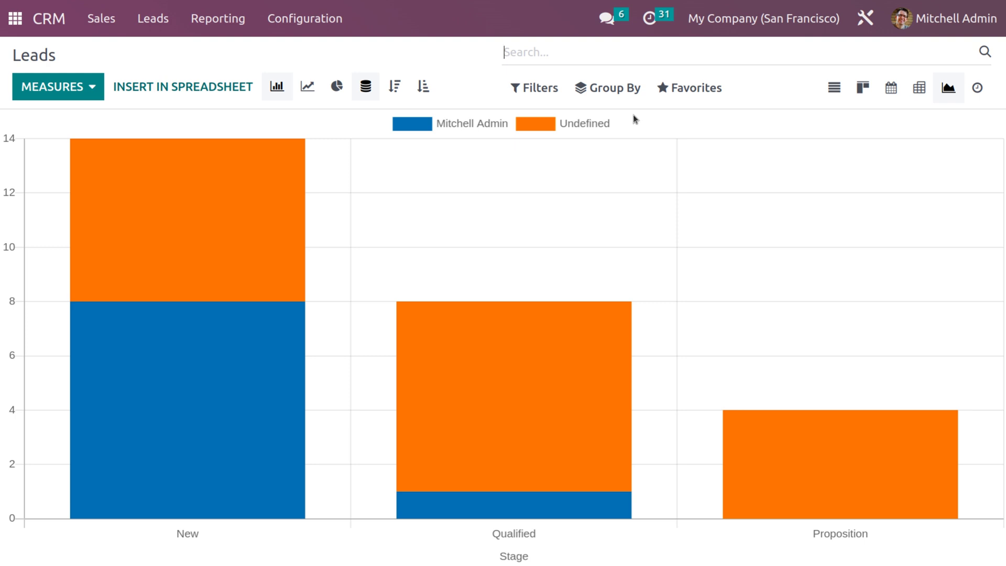
pyautogui.moveTo(245, 157)
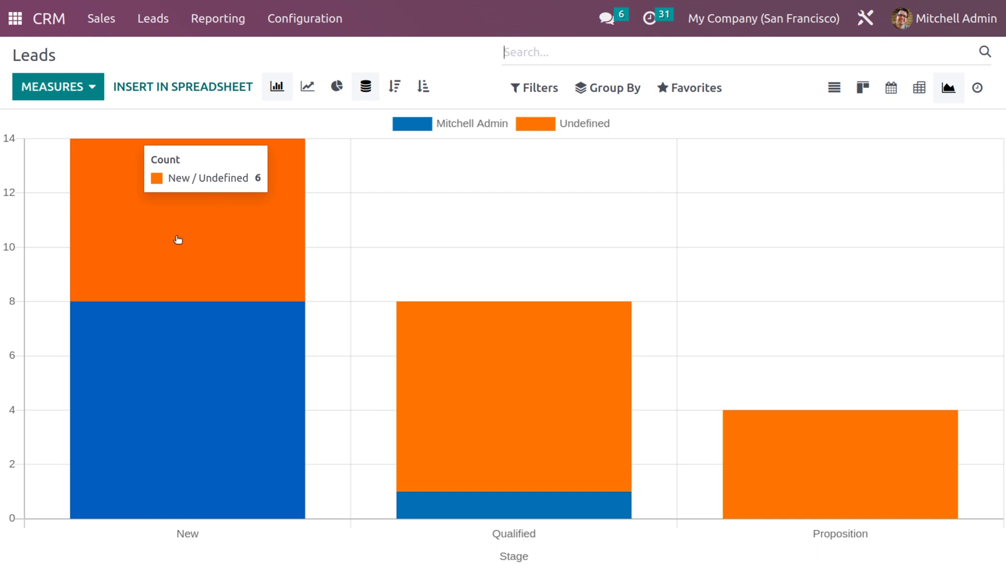
pyautogui.moveTo(195, 408)
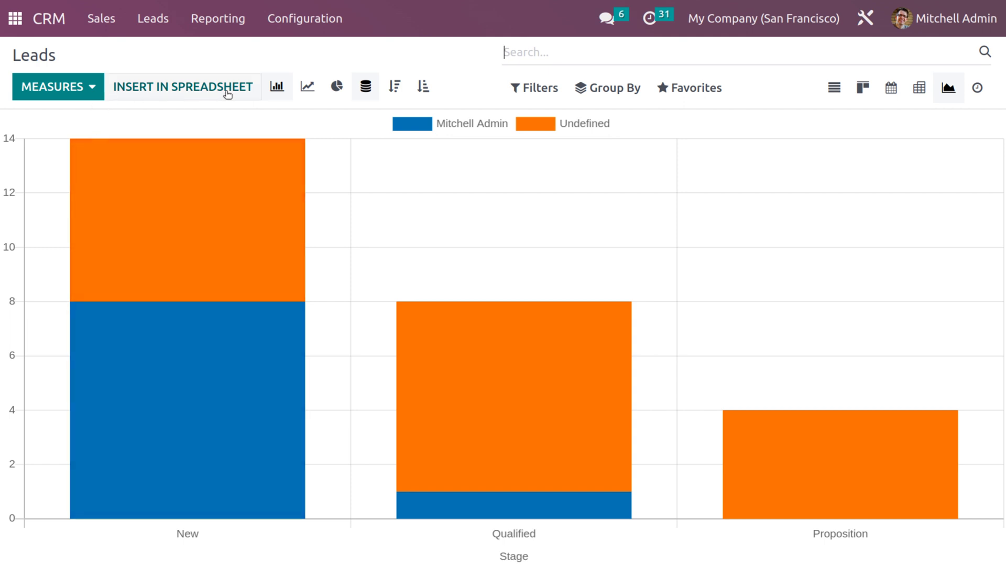
# Compare the leads graph under each available measure from Automated Probability to Recurring Revenues, and set it back to Count
pyautogui.click(79, 90)
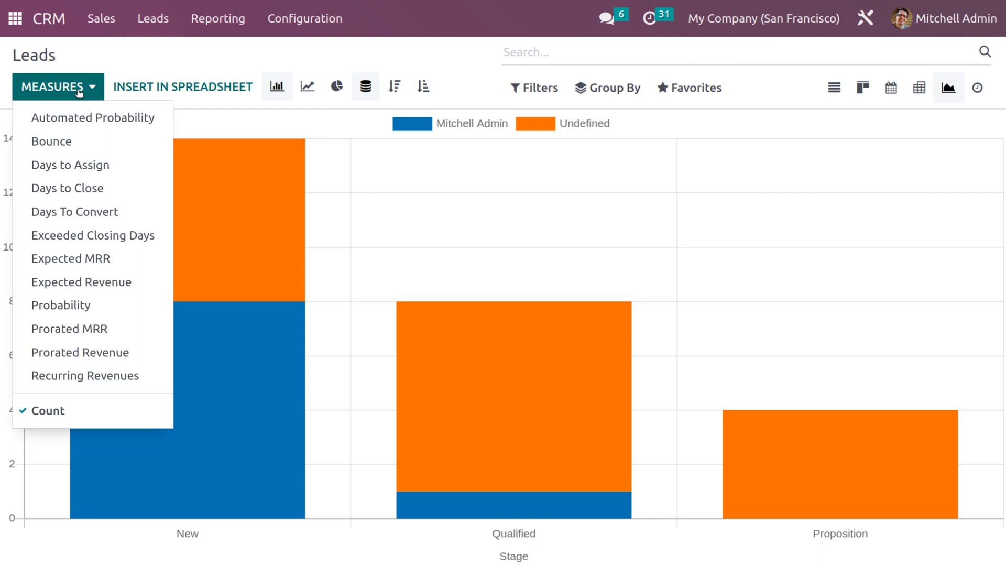
pyautogui.click(85, 124)
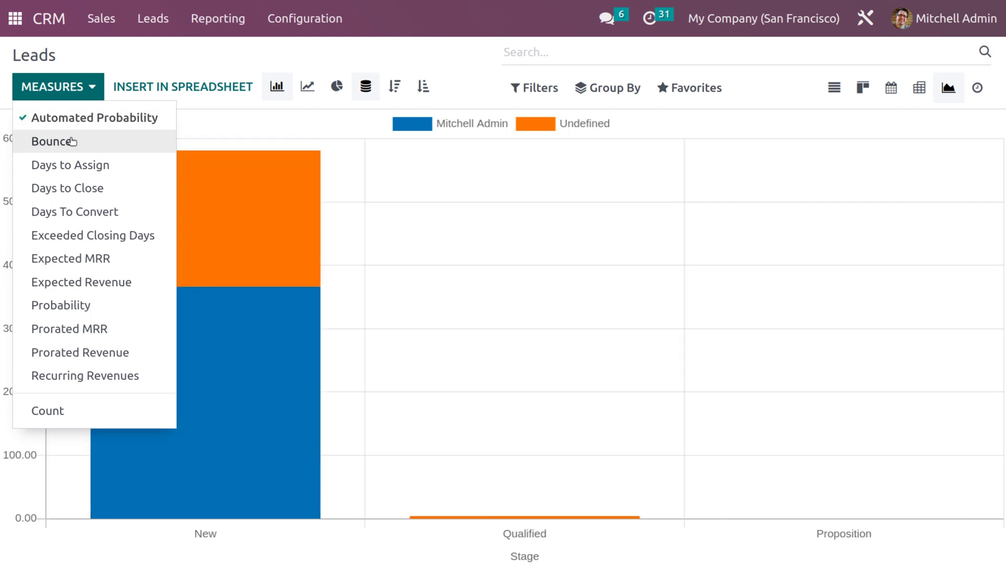
pyautogui.click(72, 141)
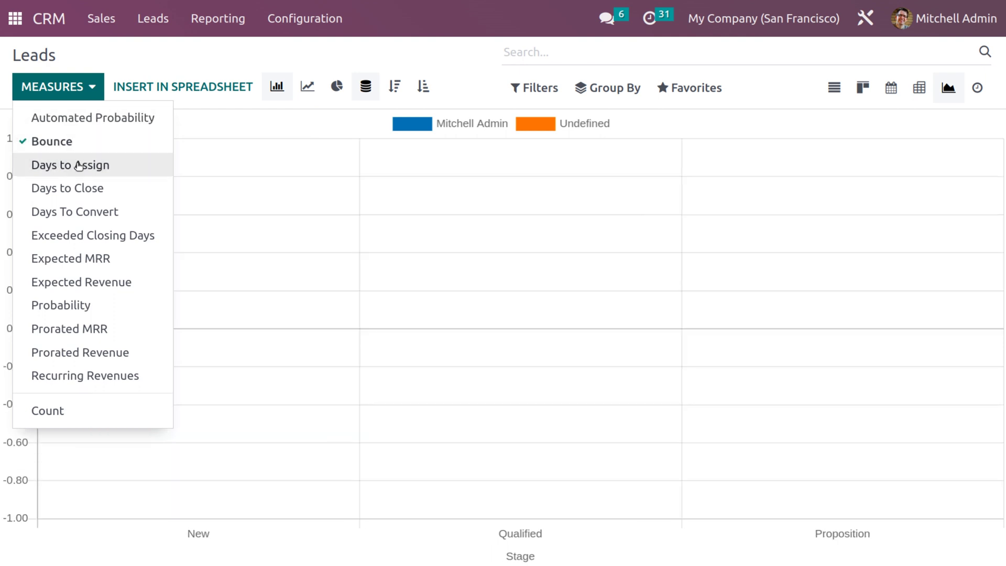
pyautogui.click(79, 165)
pyautogui.click(84, 187)
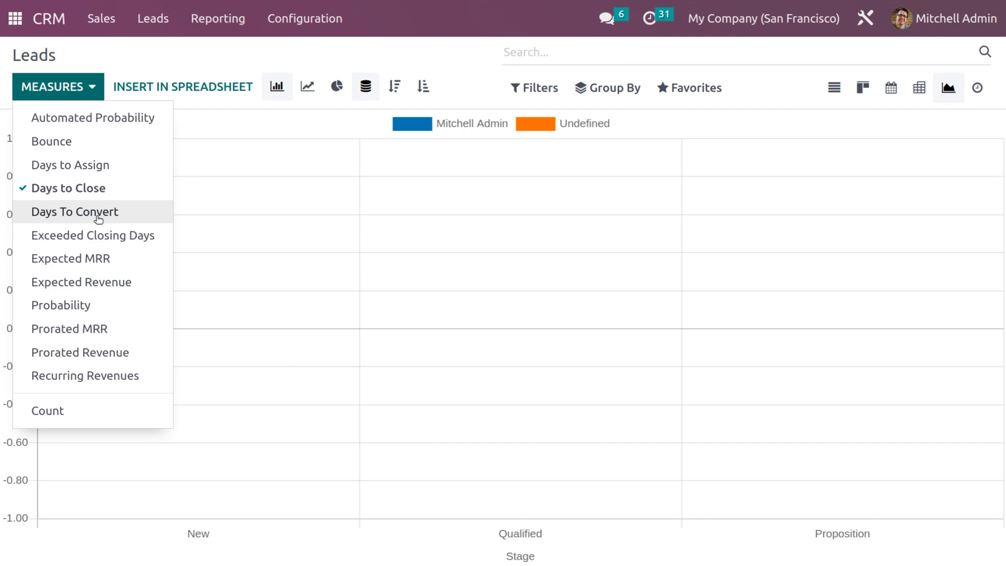
pyautogui.click(100, 214)
pyautogui.click(111, 237)
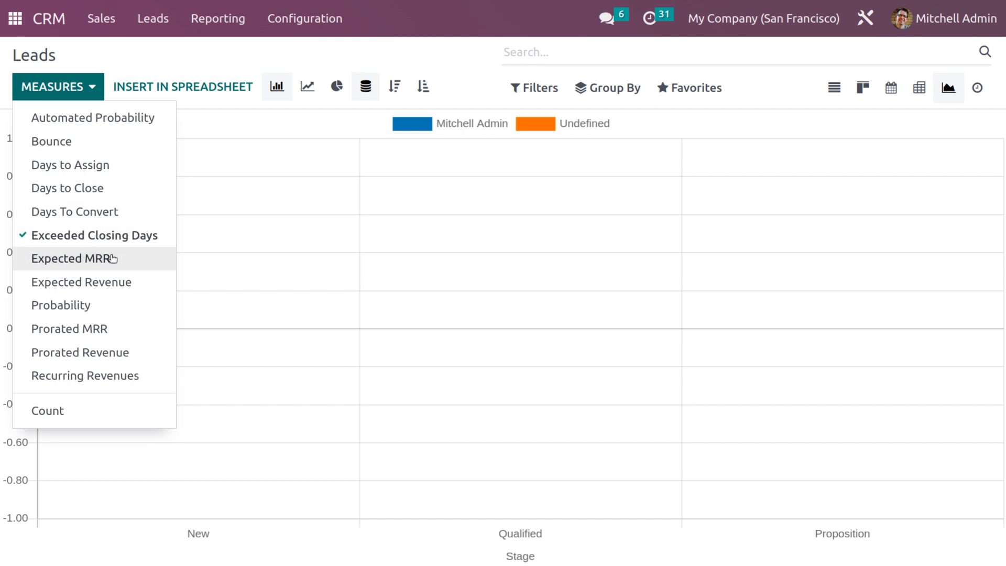
pyautogui.click(112, 257)
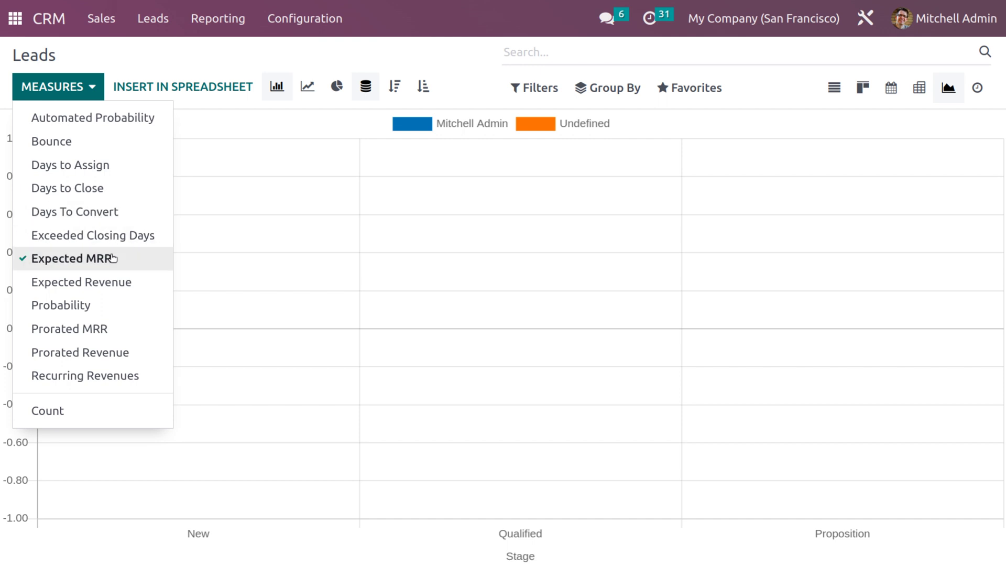
pyautogui.click(109, 281)
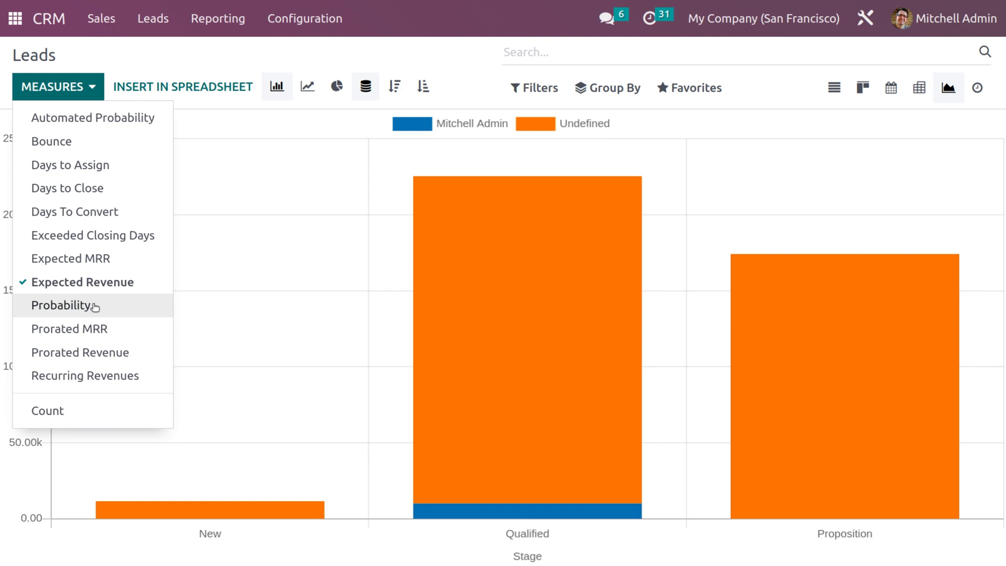
pyautogui.click(95, 307)
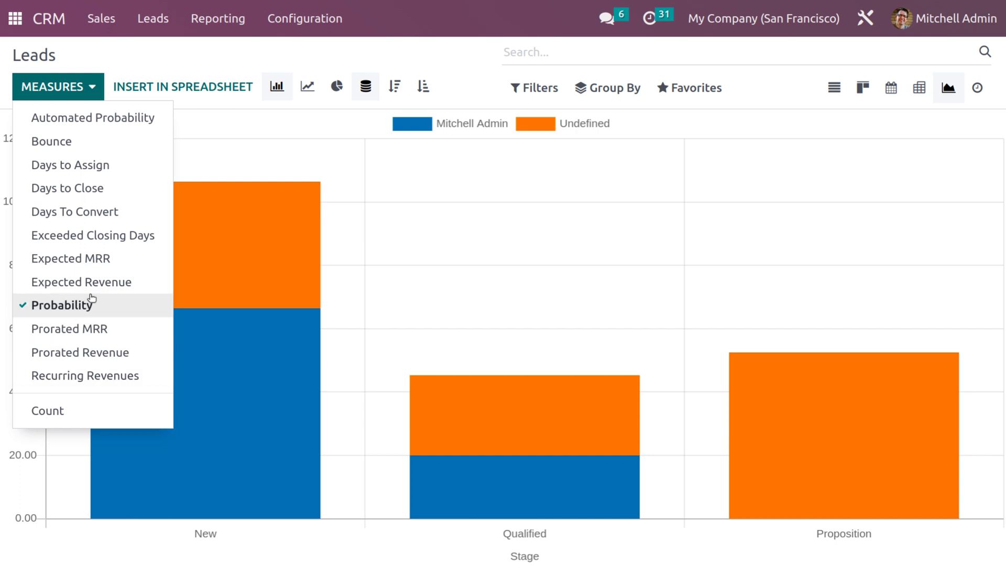
pyautogui.click(124, 326)
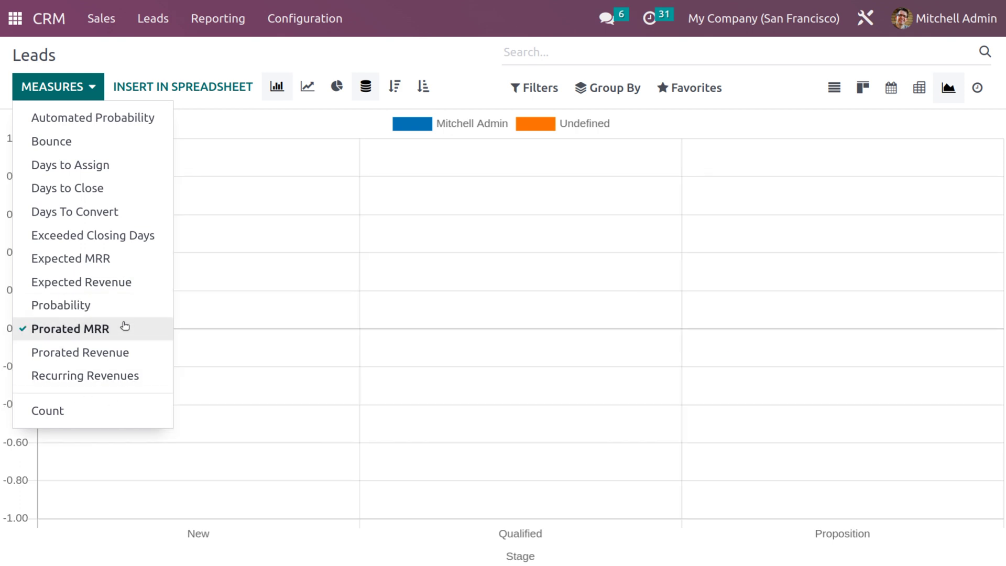
pyautogui.click(95, 359)
pyautogui.click(89, 375)
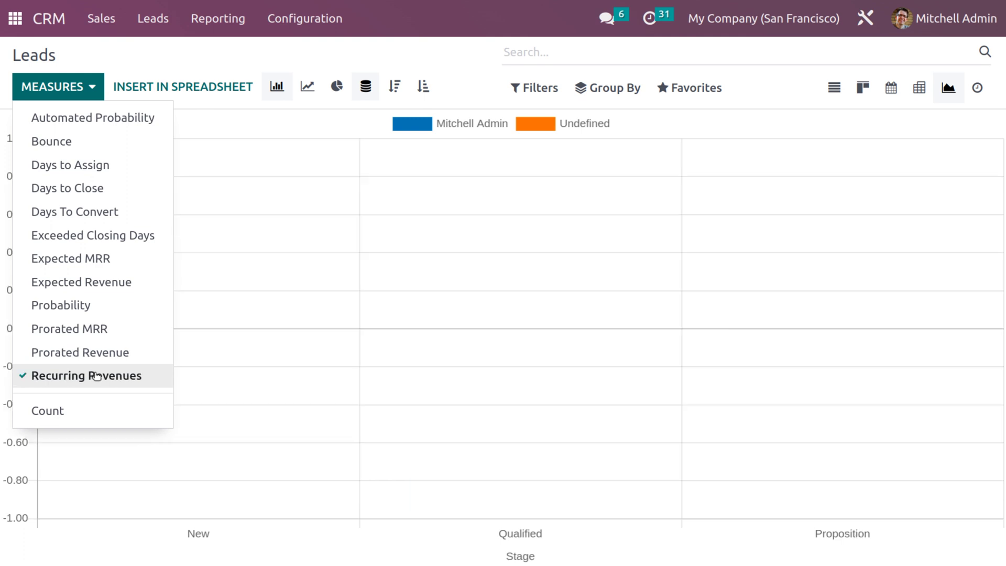
pyautogui.click(45, 412)
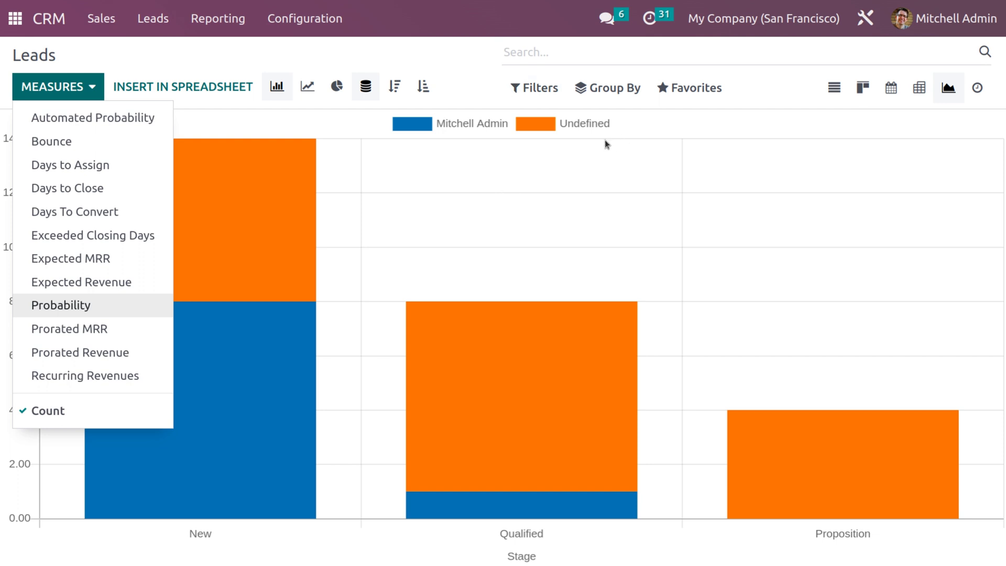
pyautogui.click(536, 165)
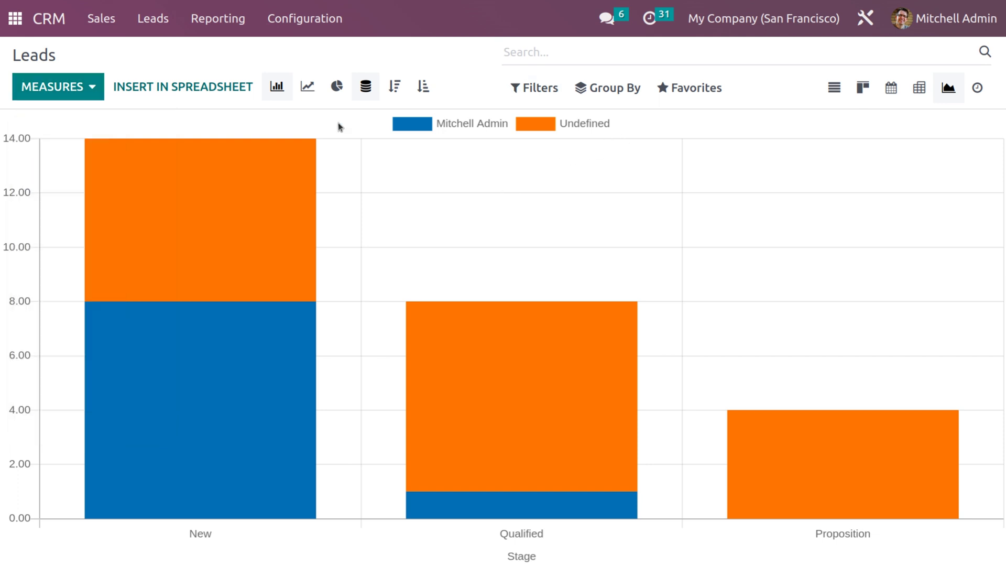
# Insert the leads graph into a blank spreadsheet, keeping the graph name Opportunities
pyautogui.click(223, 97)
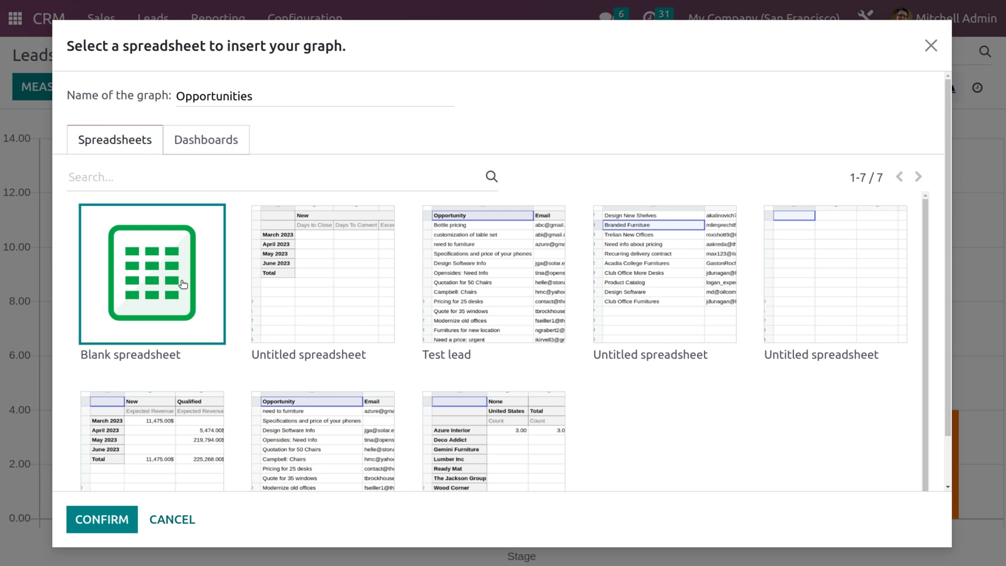
pyautogui.click(101, 519)
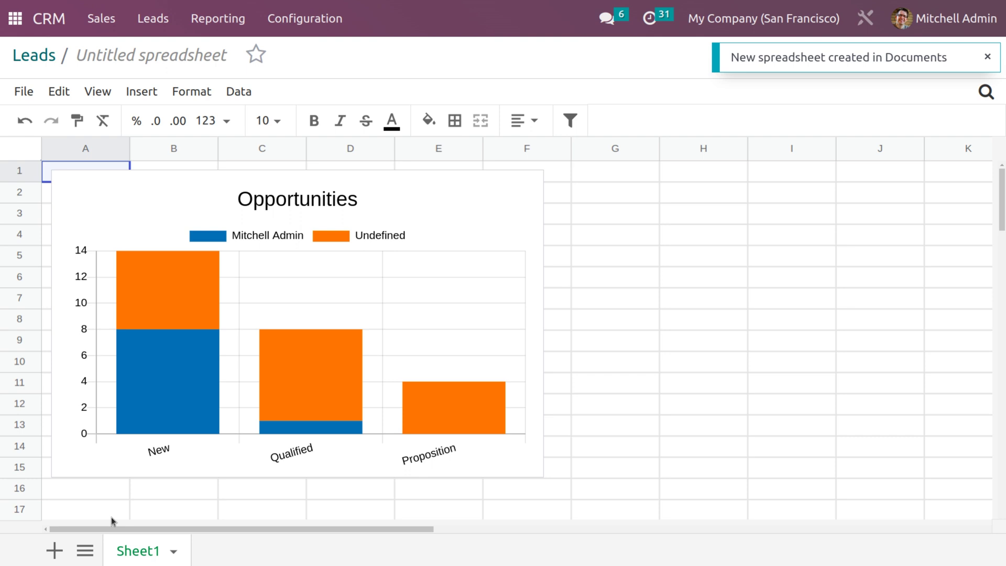